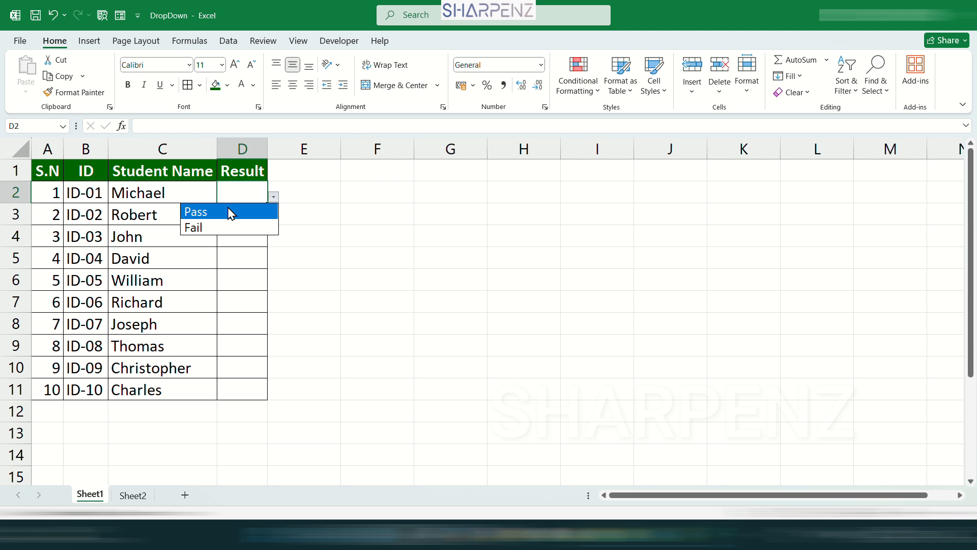
Choose Pass for cell D2 on Sheet1 and Electrical for cells D2 and D6 on Sheet2 from their drop-down lists.
click(230, 212)
click(133, 495)
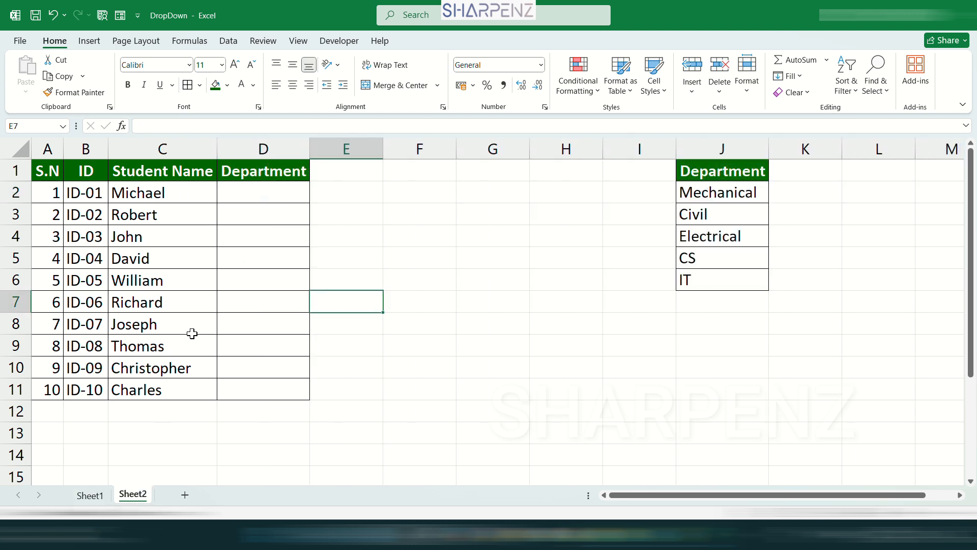
click(268, 189)
key(alt+Down)
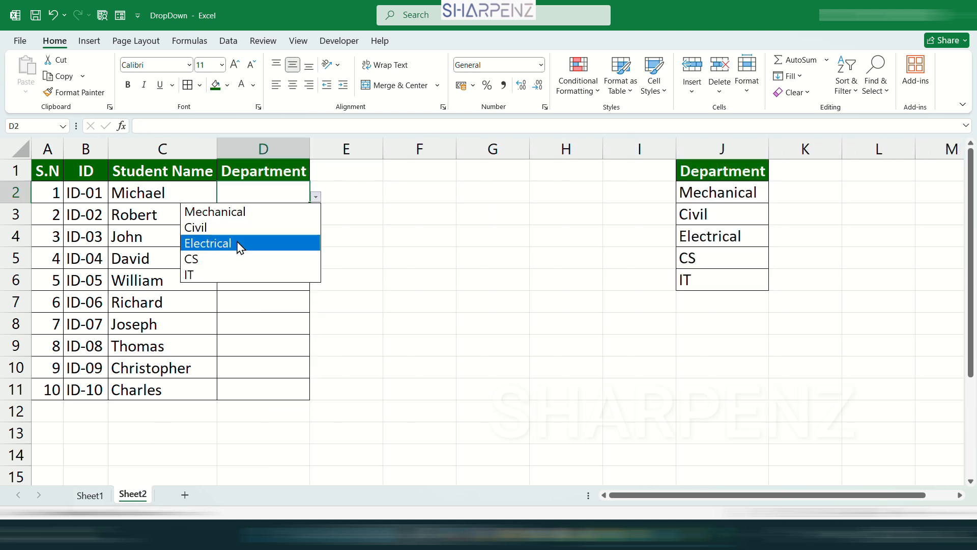
click(240, 245)
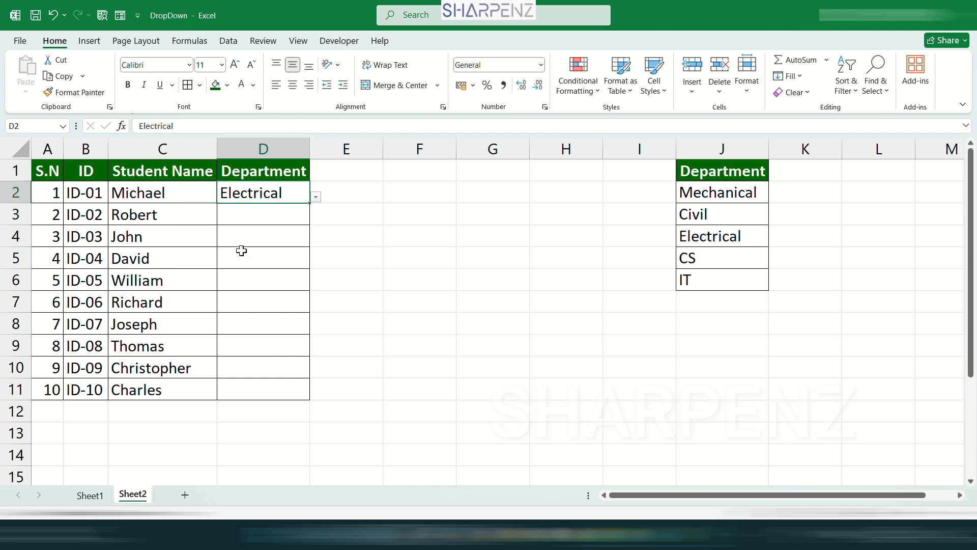
click(287, 278)
click(316, 285)
click(257, 335)
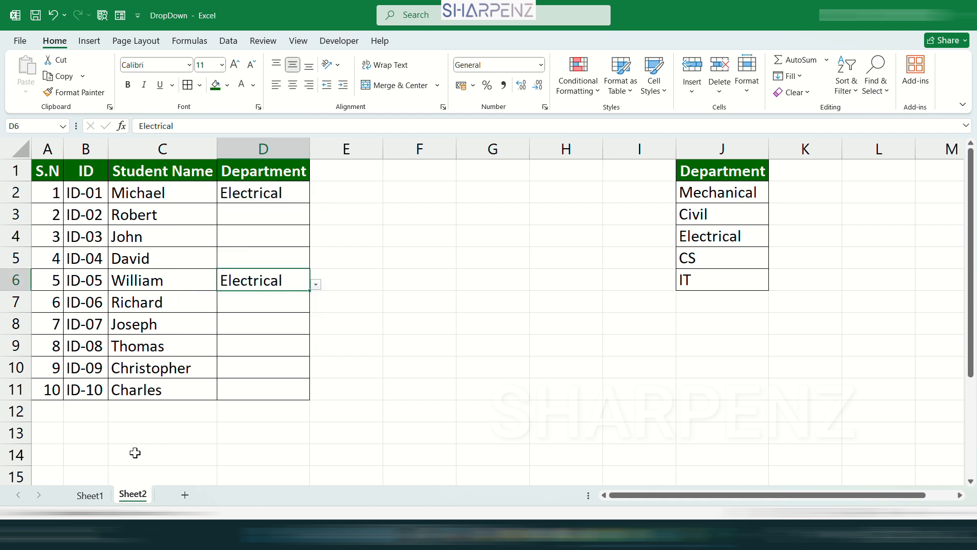
On Sheet1, choose Fail for results D3 and D9 and Pass for D6 from their drop-down lists.
click(90, 495)
click(257, 214)
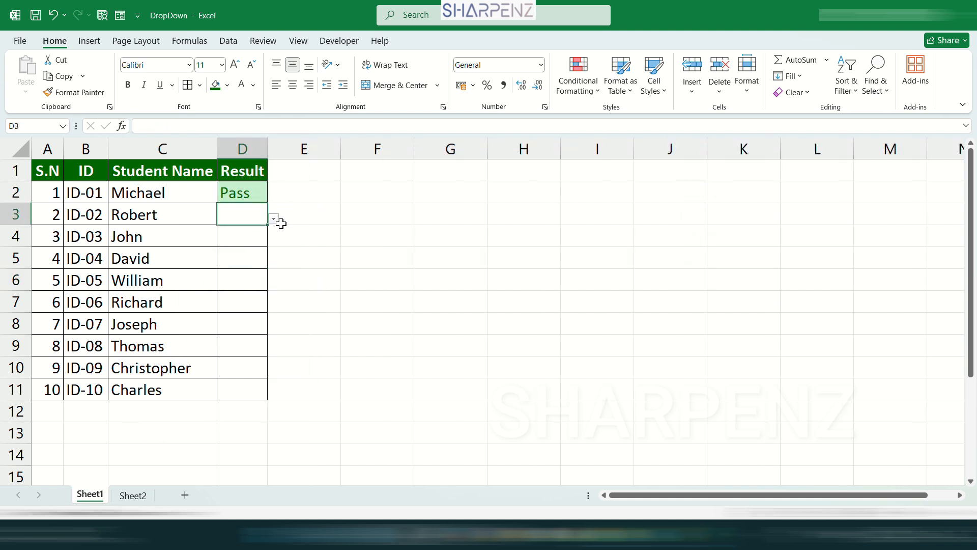
click(274, 219)
click(232, 249)
click(238, 281)
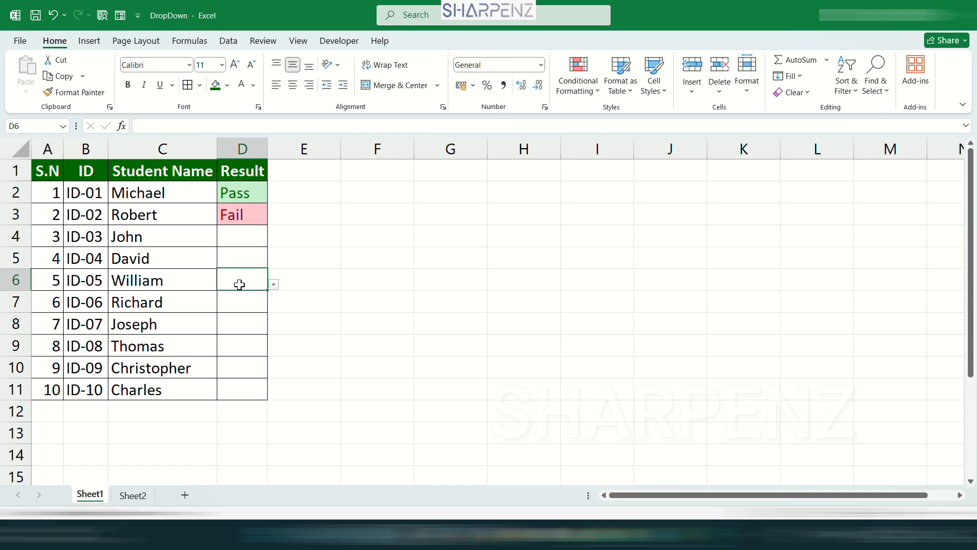
click(274, 284)
click(214, 300)
click(245, 339)
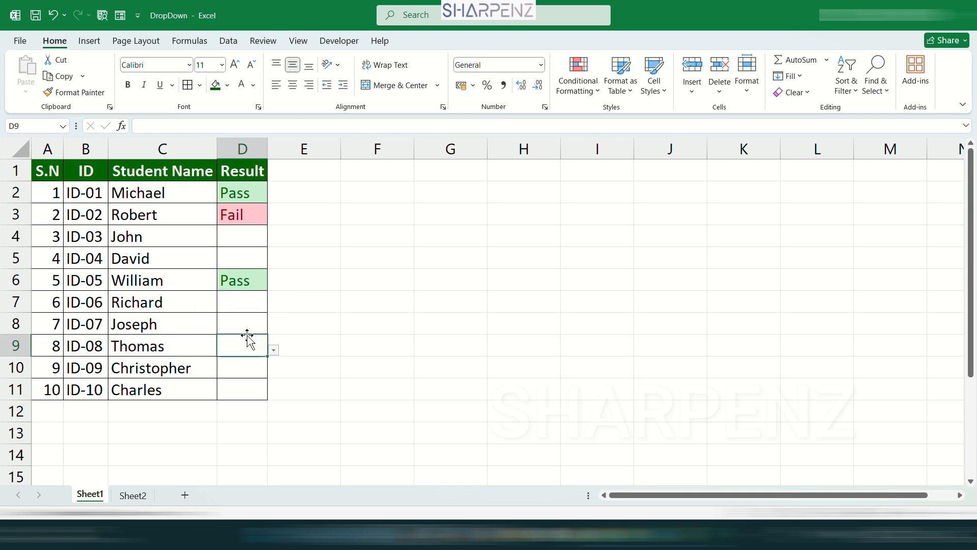
click(274, 350)
click(226, 380)
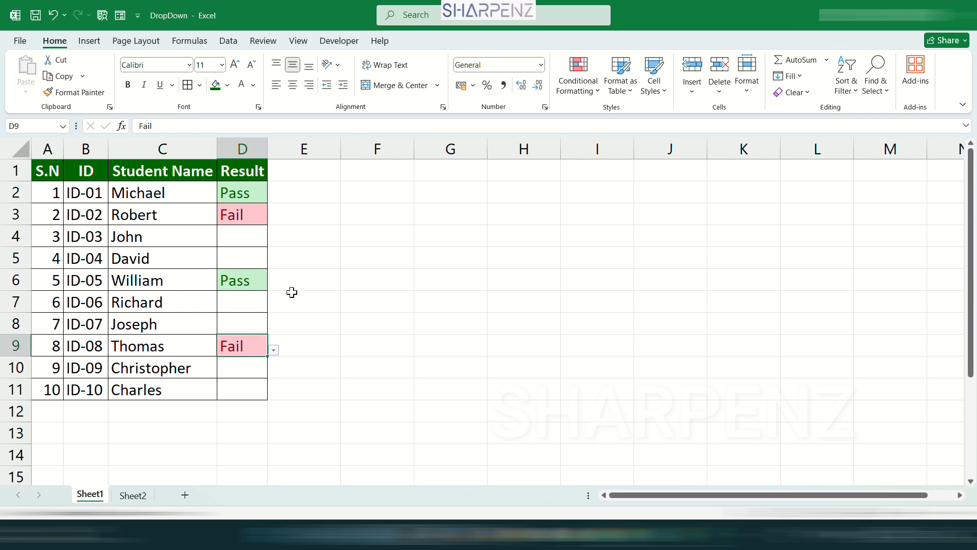
click(310, 301)
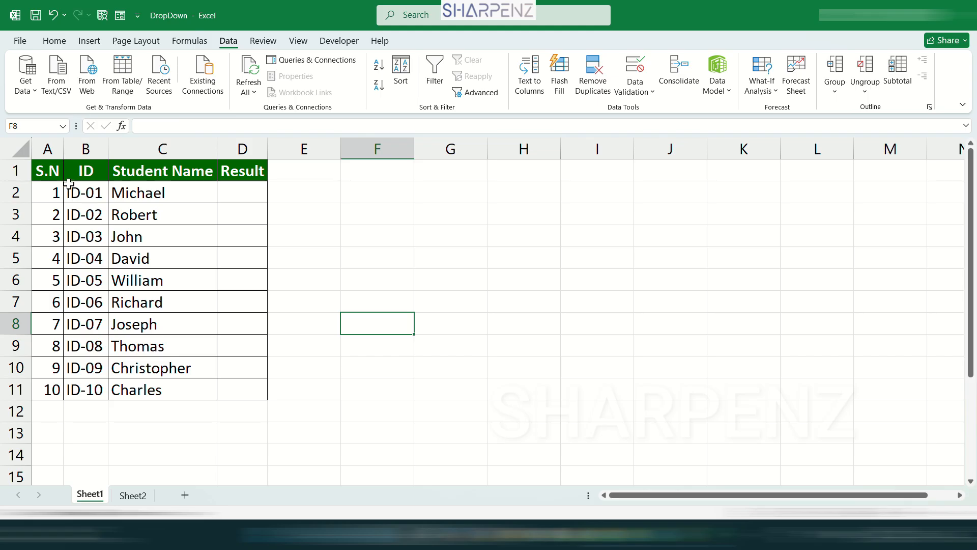
drag(48, 171, 183, 382)
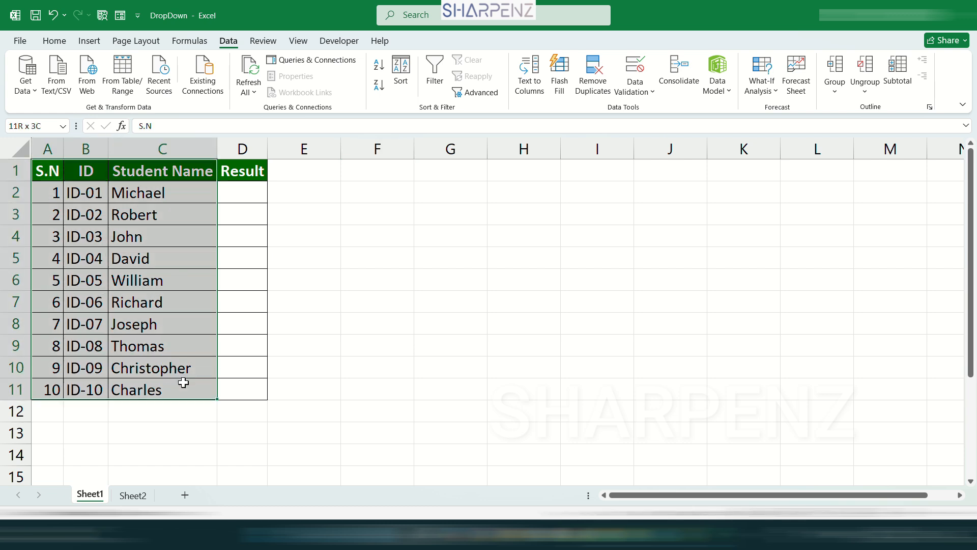
click(151, 382)
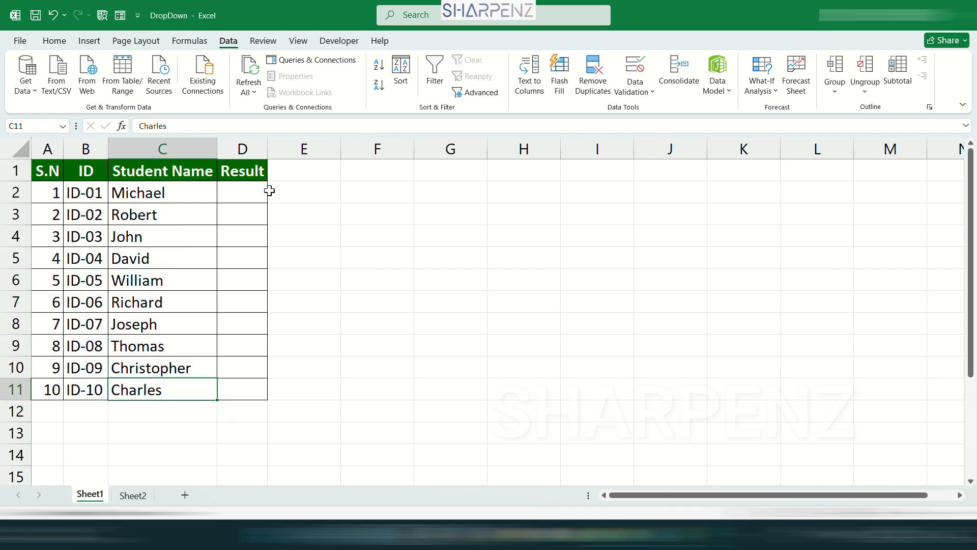
click(237, 190)
drag(237, 190, 240, 388)
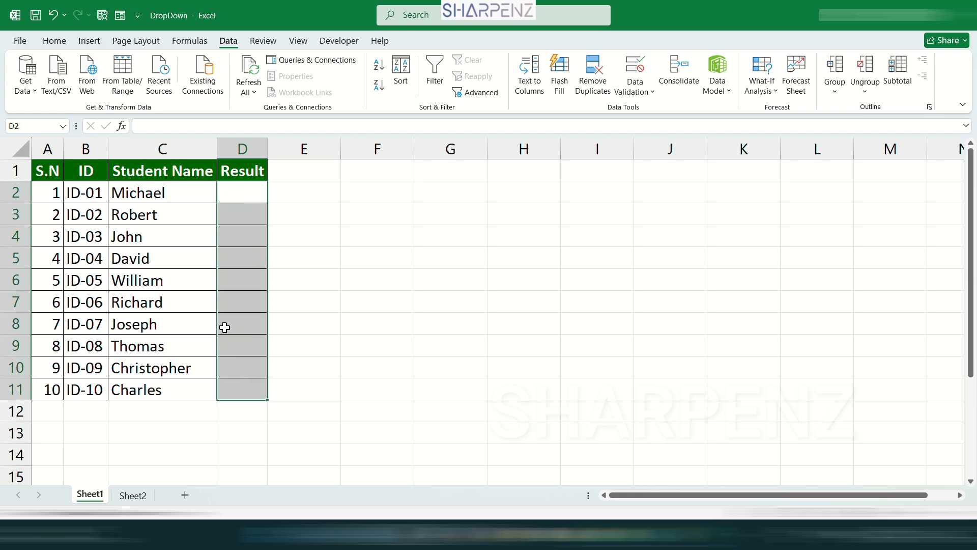
click(241, 197)
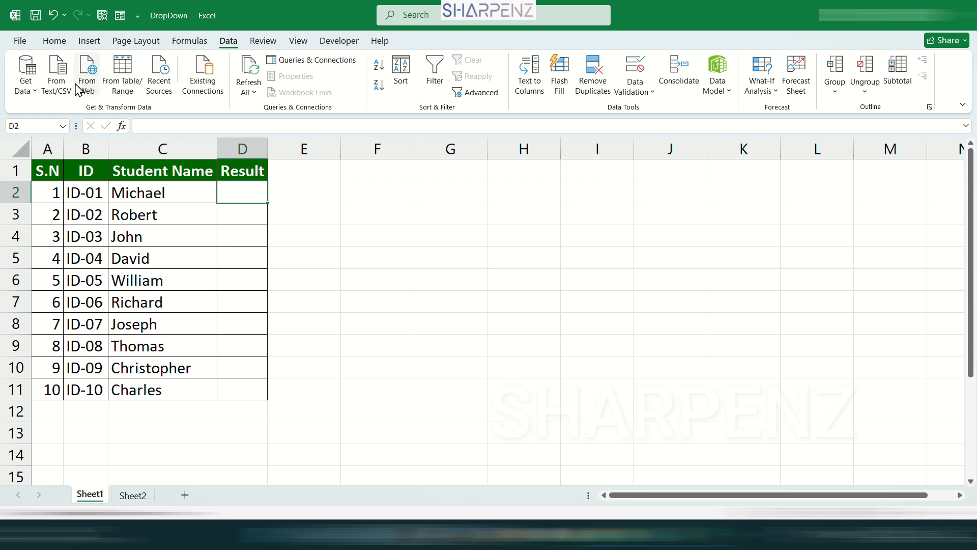
click(54, 41)
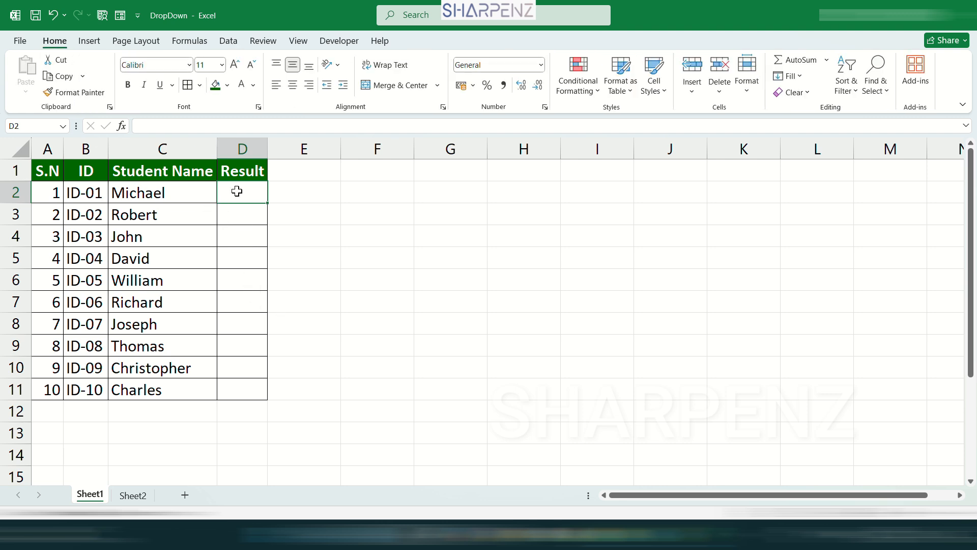
Open data validation for the Result cells D2:D11 and look over its input message and error alert options.
drag(238, 188, 240, 394)
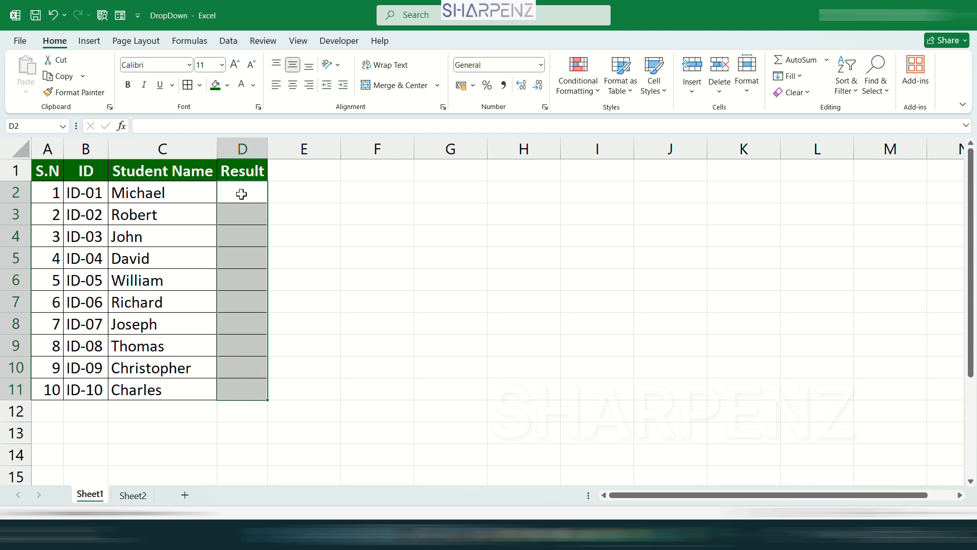
drag(241, 194, 246, 395)
drag(232, 39, 233, 41)
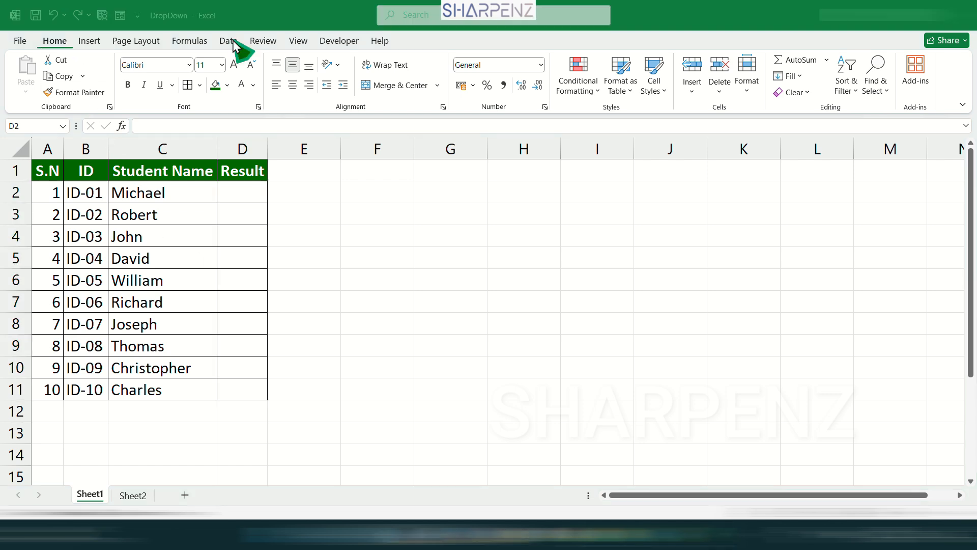
click(233, 42)
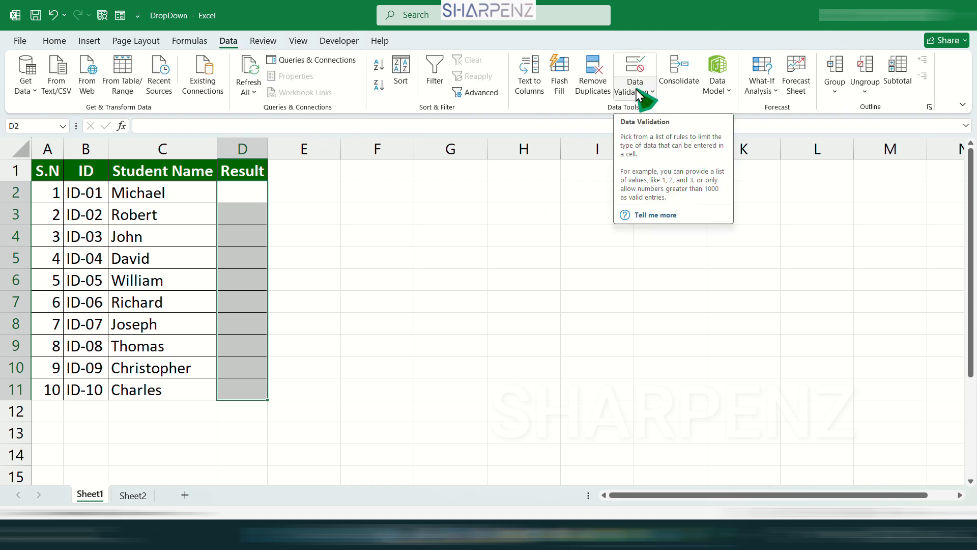
click(636, 64)
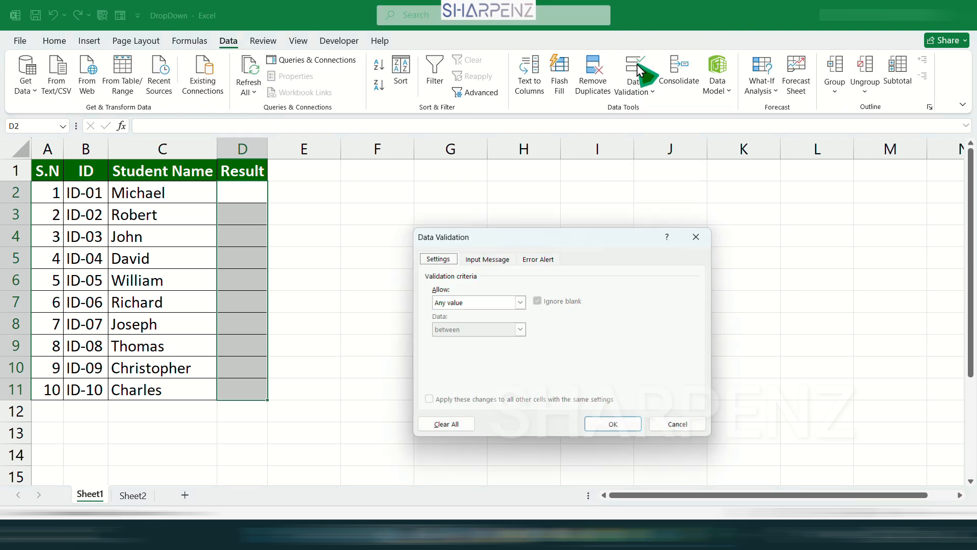
drag(564, 239, 438, 156)
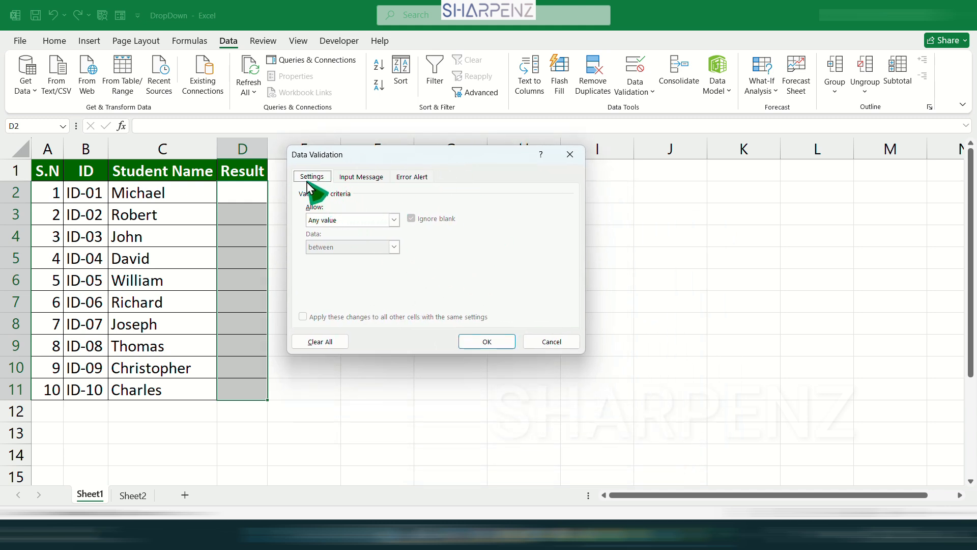
click(363, 182)
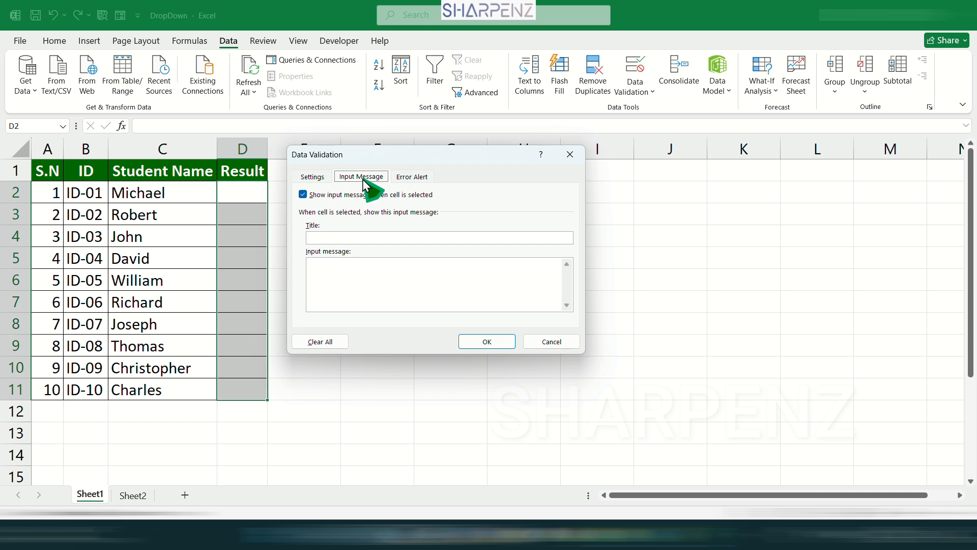
click(407, 179)
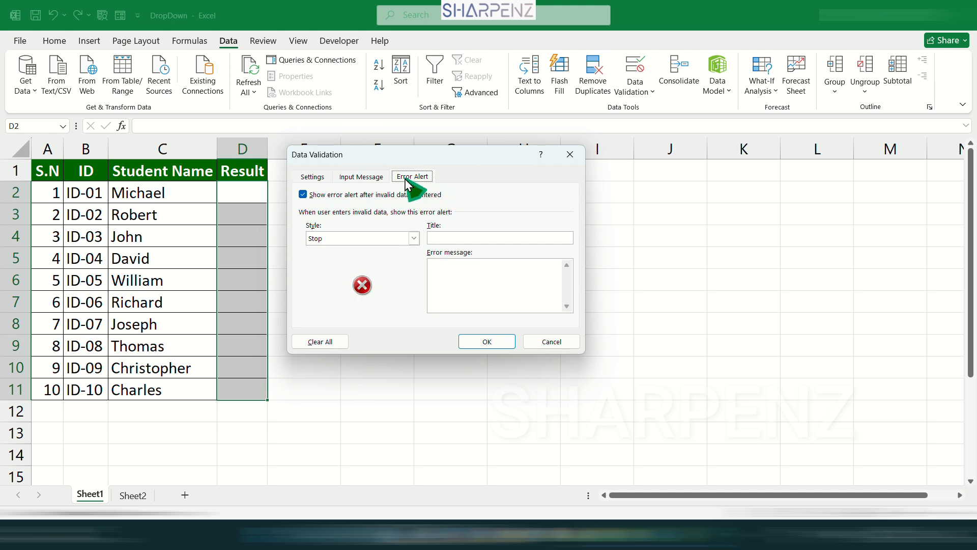
click(315, 178)
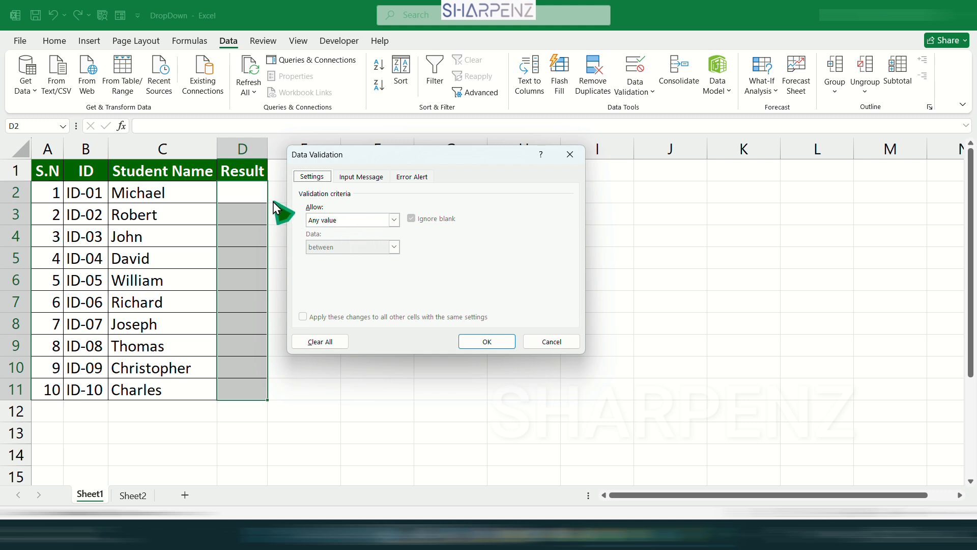
Apply a List validation with the source Pass,Fail to the selected Result cells.
click(362, 224)
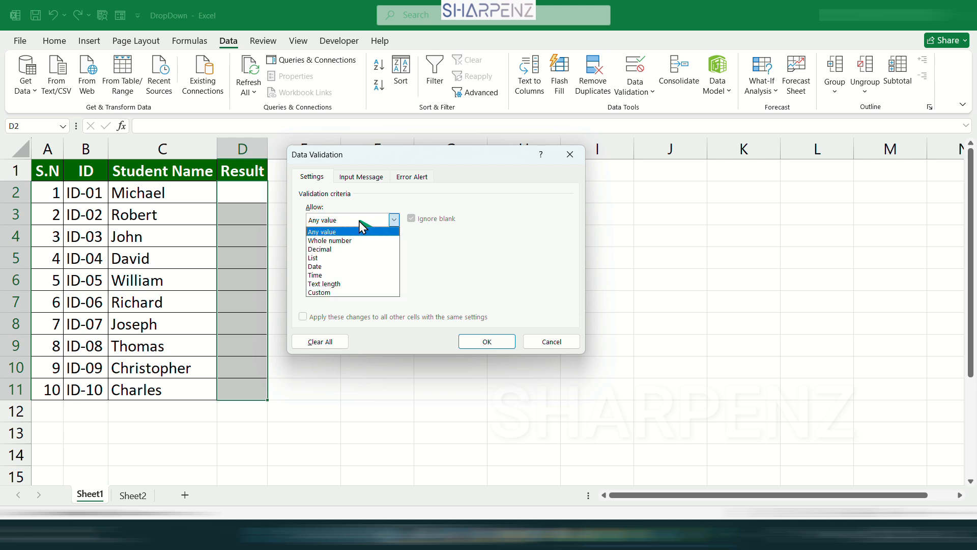
click(334, 255)
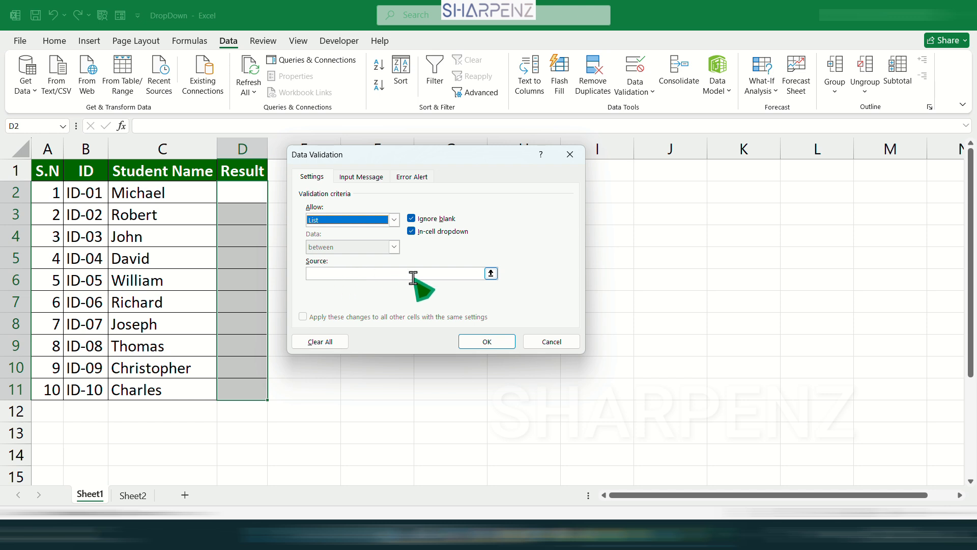
click(337, 273)
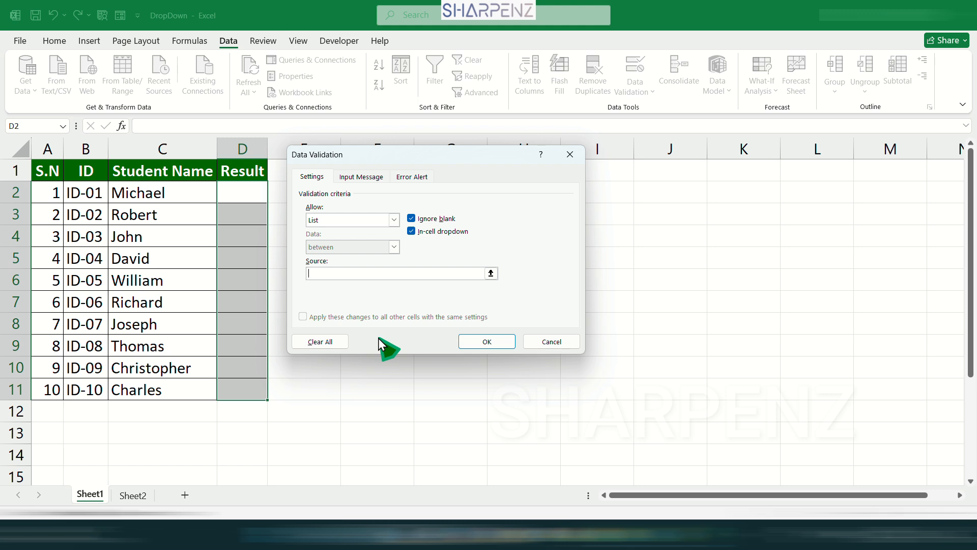
text(Pass,Fail)
click(486, 340)
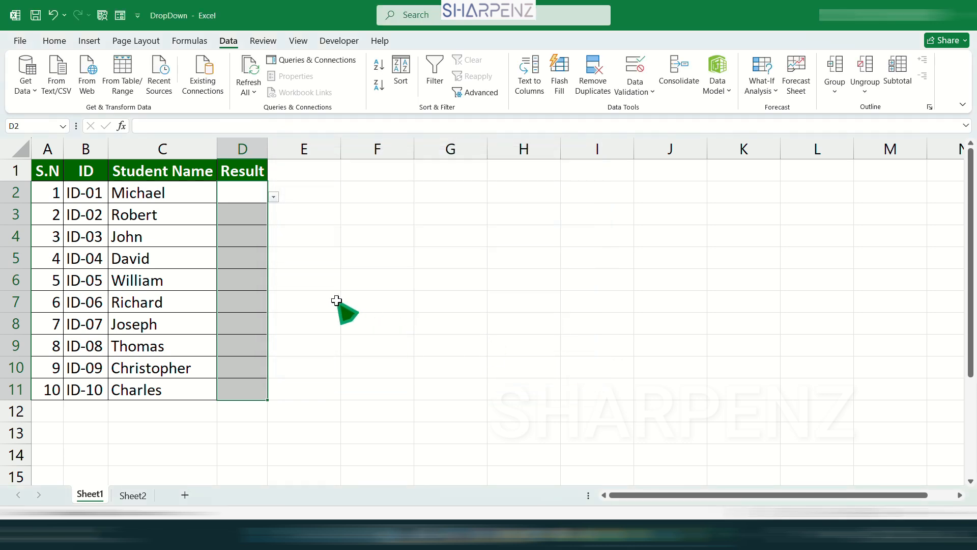
Test the new drop-down list by choosing Pass in D2 and Fail in D4.
click(336, 301)
click(243, 193)
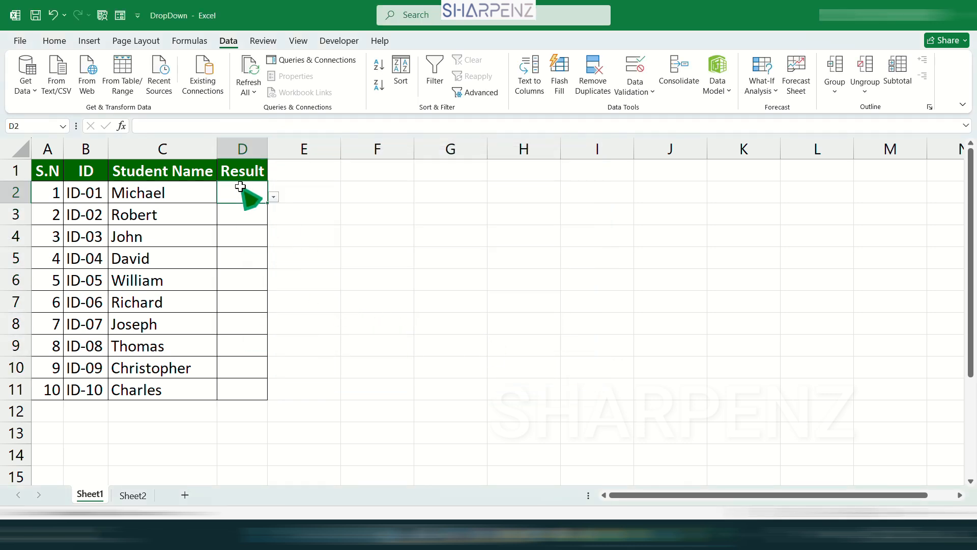
click(273, 197)
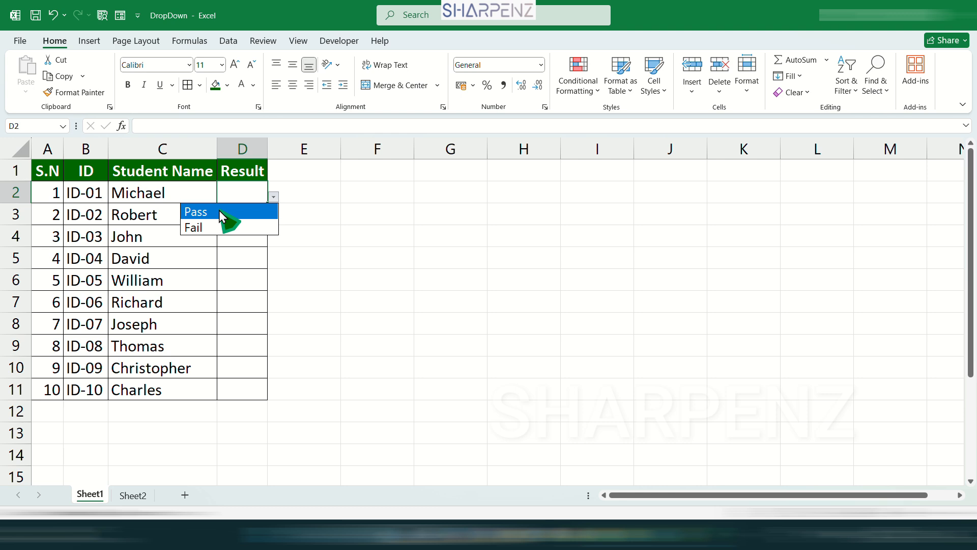
click(219, 210)
click(249, 236)
click(273, 241)
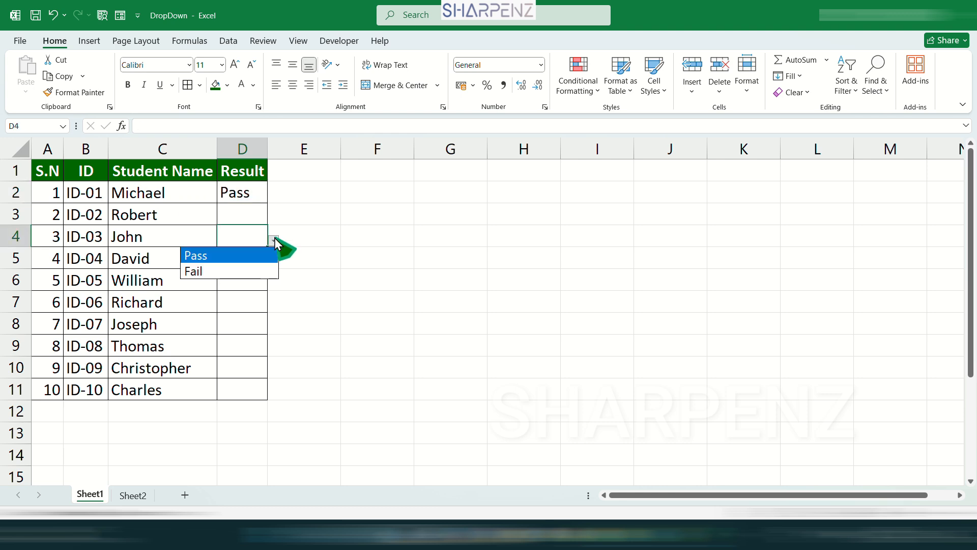
click(213, 273)
Choose Fail for the result in D7 and Pass for D6 and D8 from their drop-down lists.
click(250, 305)
click(273, 306)
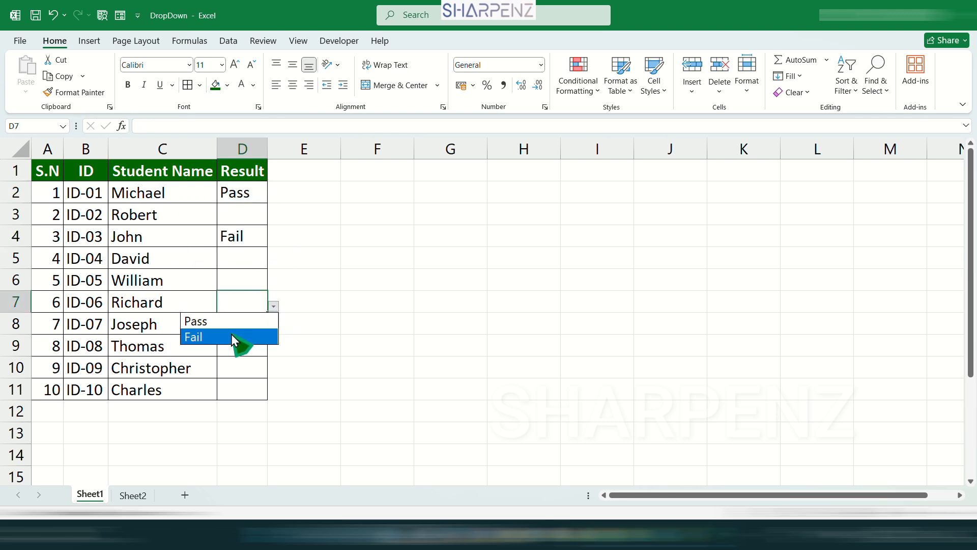
click(233, 336)
click(253, 277)
click(274, 284)
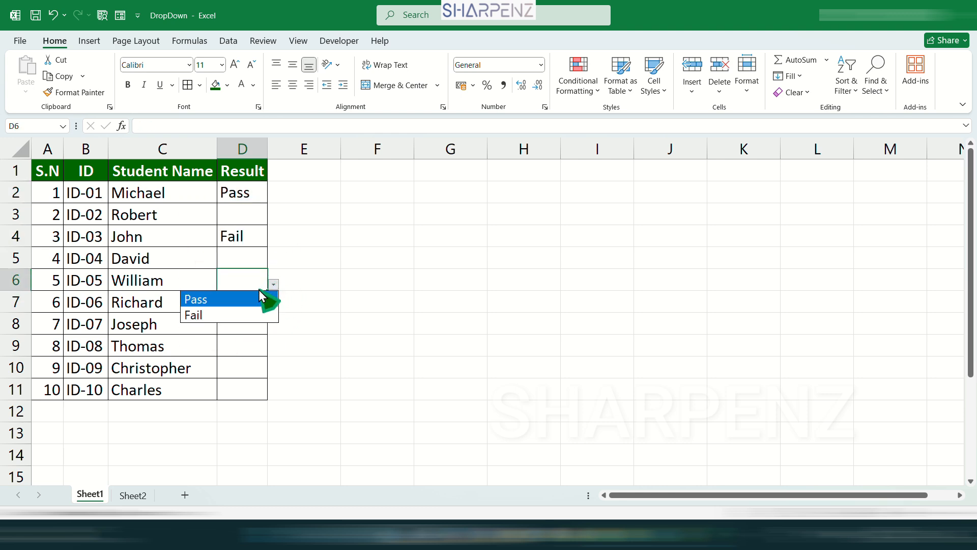
click(236, 300)
click(244, 321)
click(274, 328)
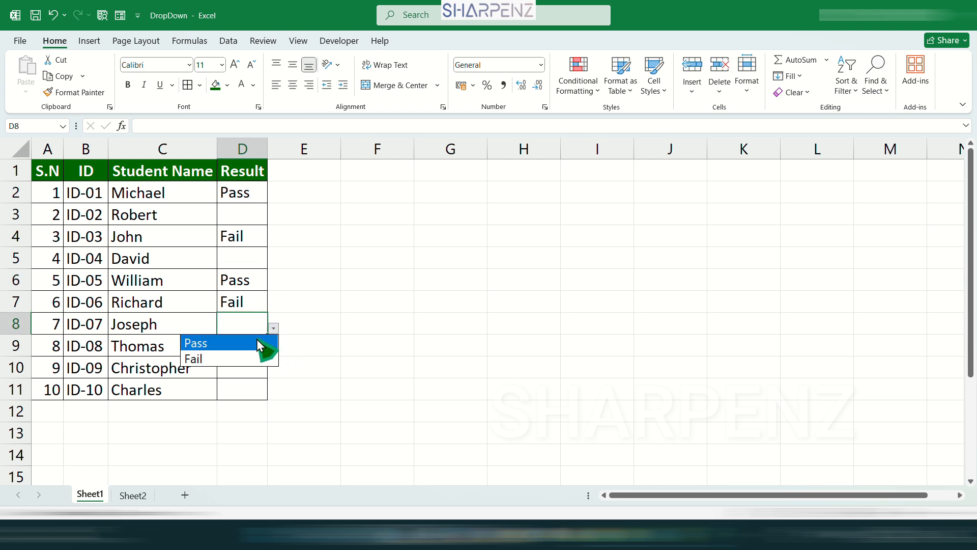
click(224, 344)
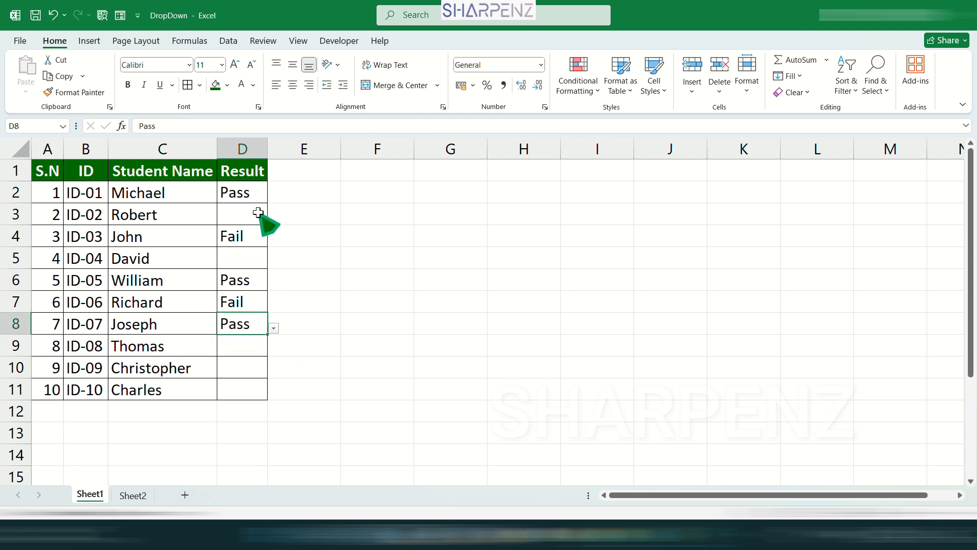
Add a data validation input message titled Test, reading "Please select Pass or Fail", to the Result cells D2:D11.
drag(251, 191, 261, 387)
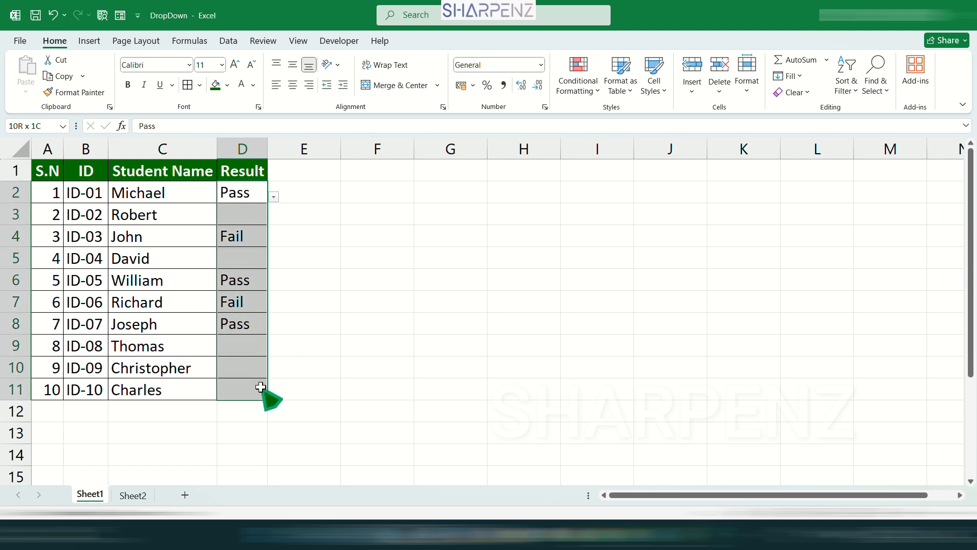
click(241, 38)
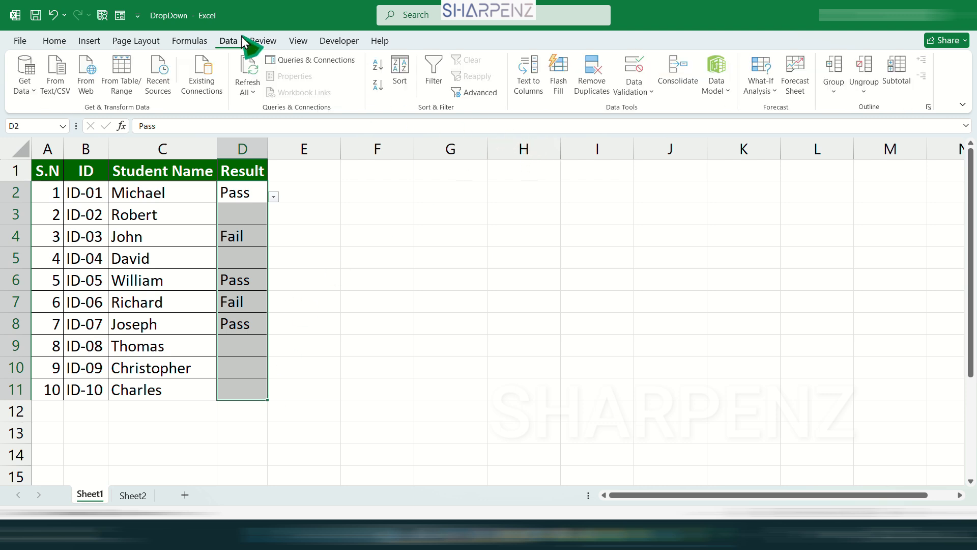
click(633, 69)
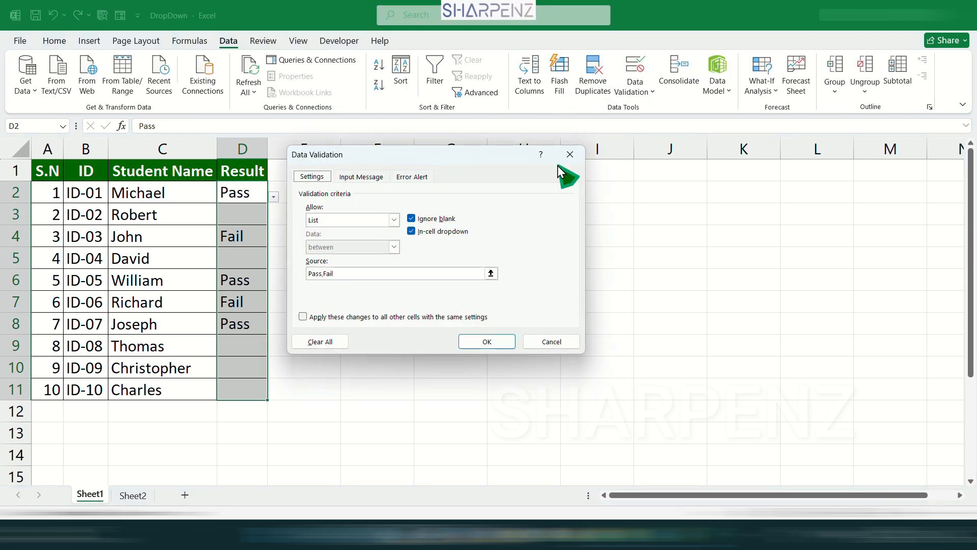
click(362, 178)
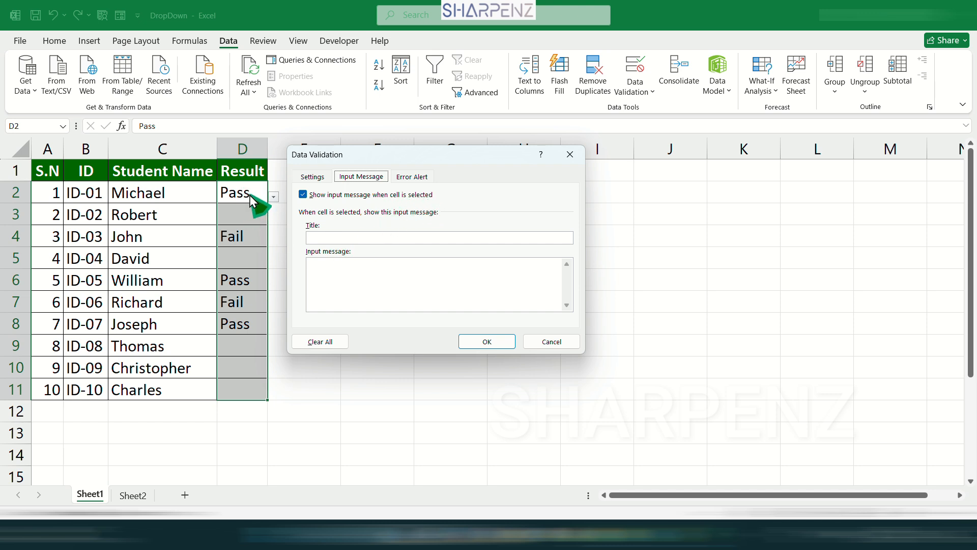
click(340, 240)
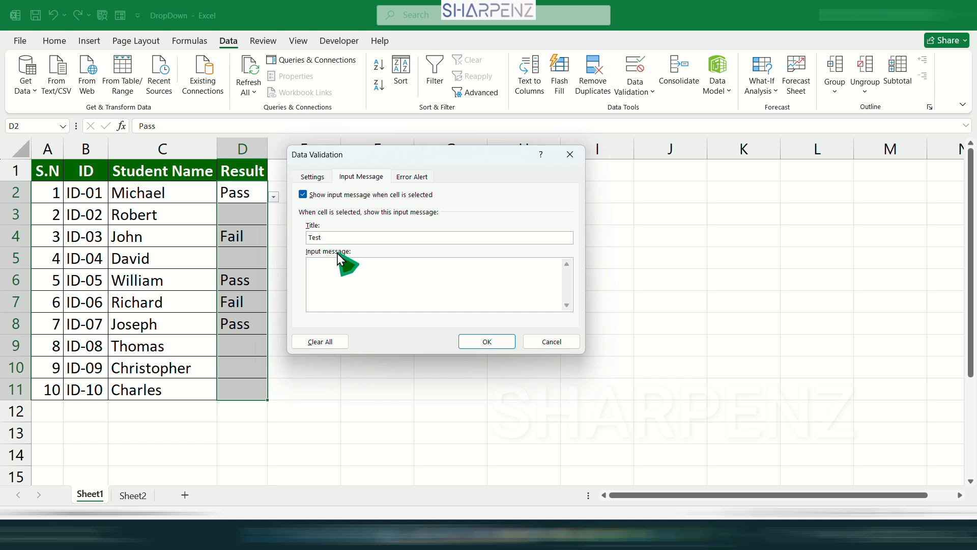
click(348, 288)
text(Please select)
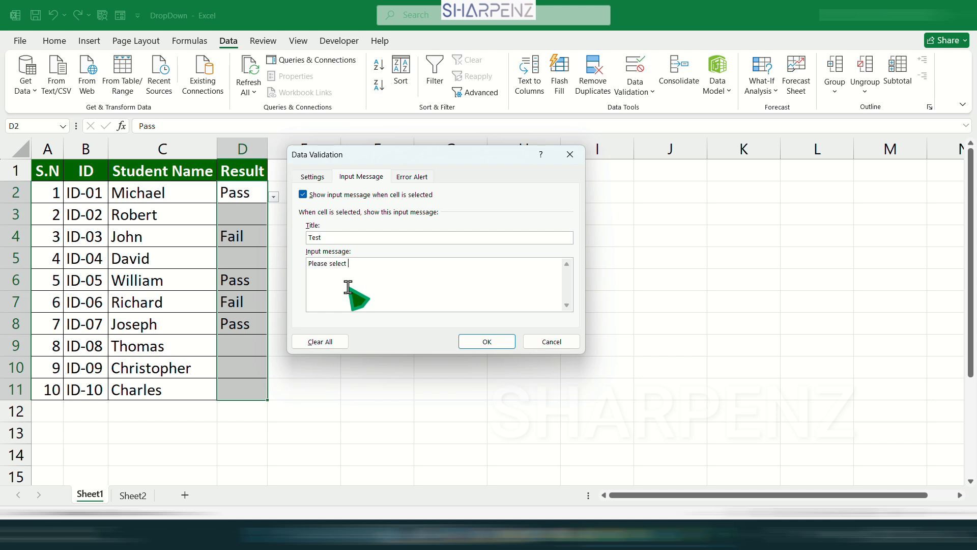
text(Pass or Fail)
click(487, 339)
Select various cells outside the Result column to check whether the input message is limited to the validated cells.
click(399, 340)
click(355, 193)
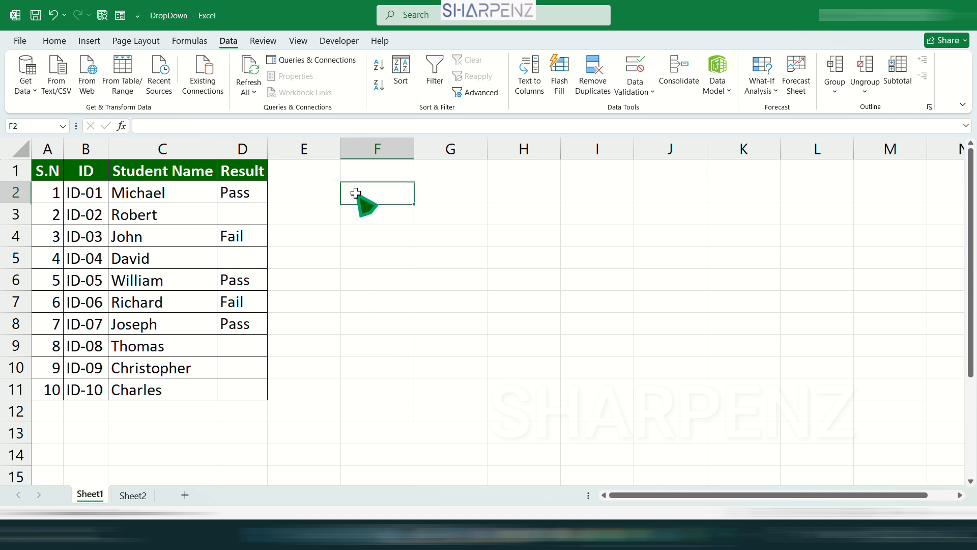
click(436, 216)
click(197, 391)
key(Down)
key(Down)
click(94, 323)
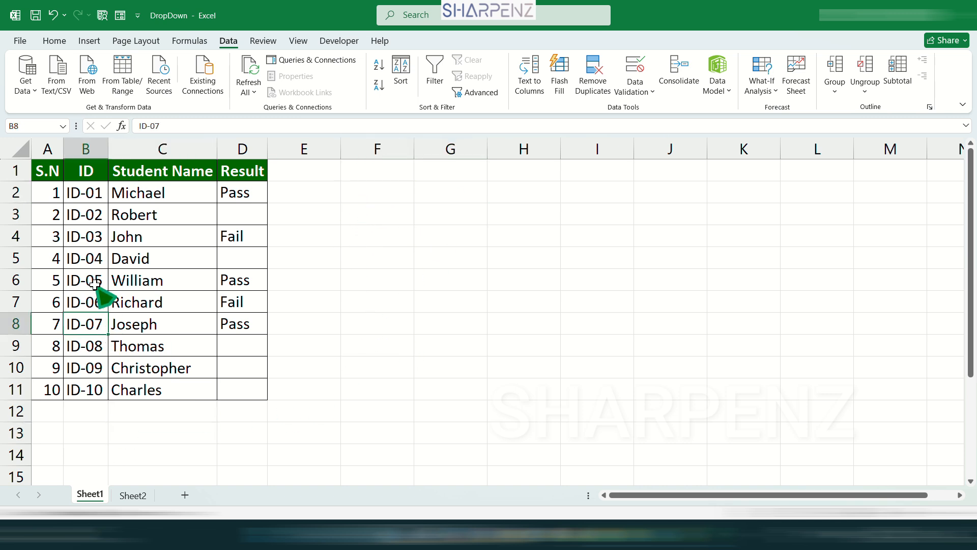
click(102, 236)
click(132, 192)
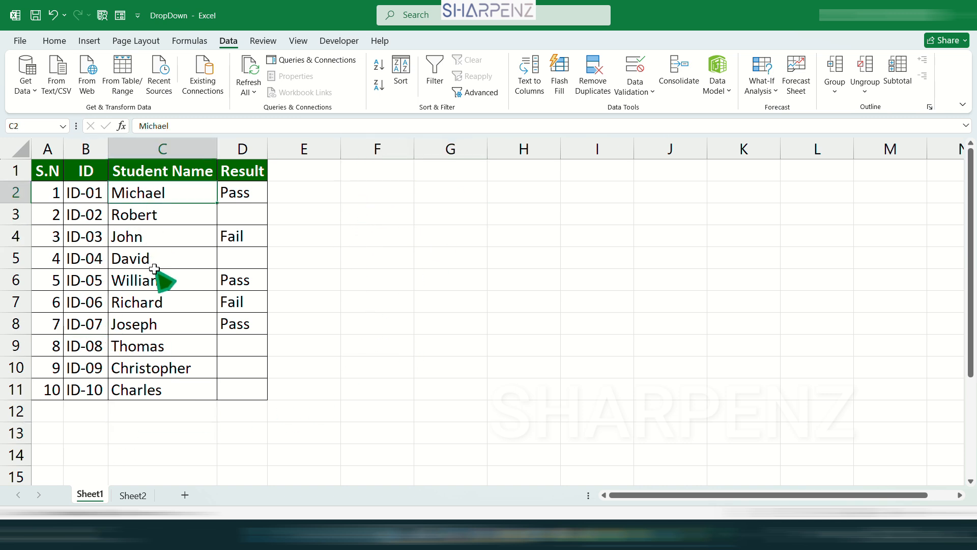
Go through several filled and empty Result cells to check the input message on each.
click(238, 214)
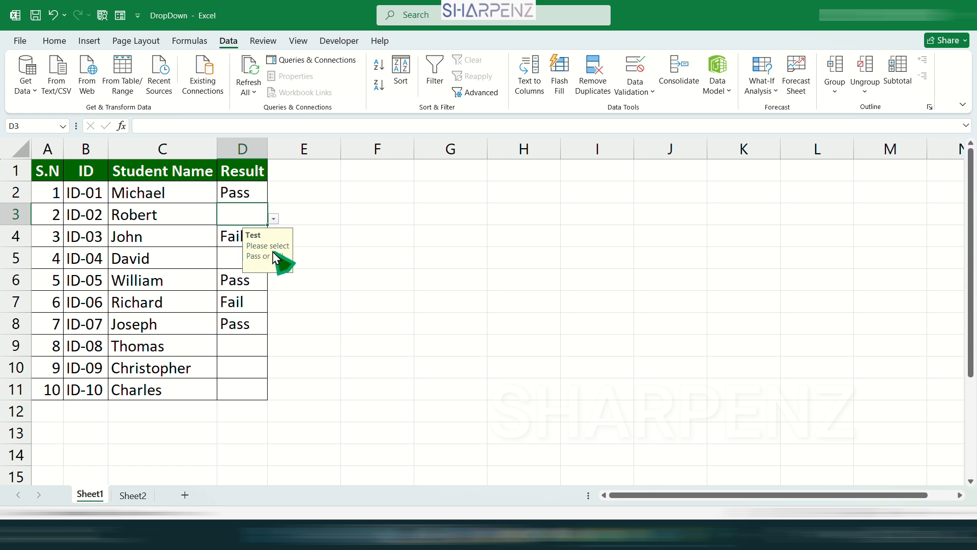
click(242, 277)
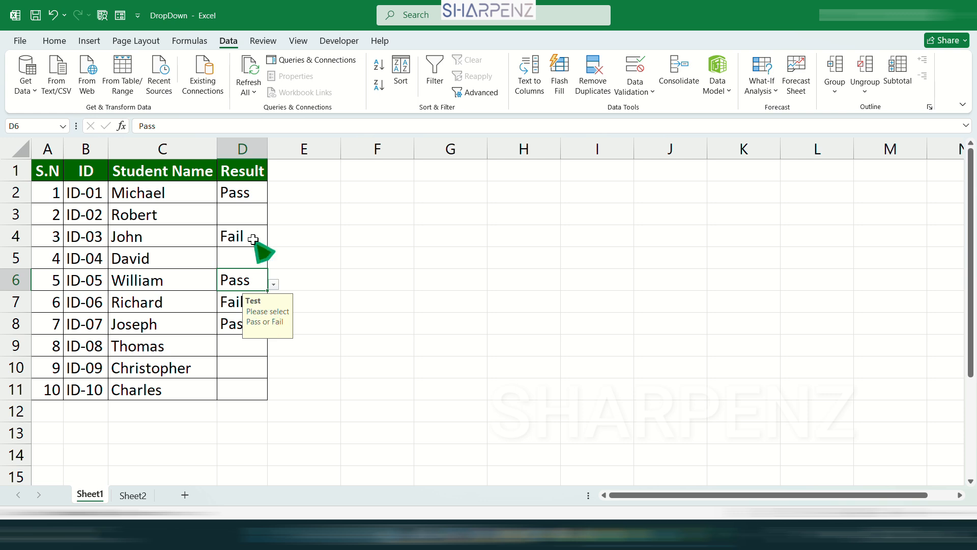
click(240, 190)
click(242, 261)
click(243, 326)
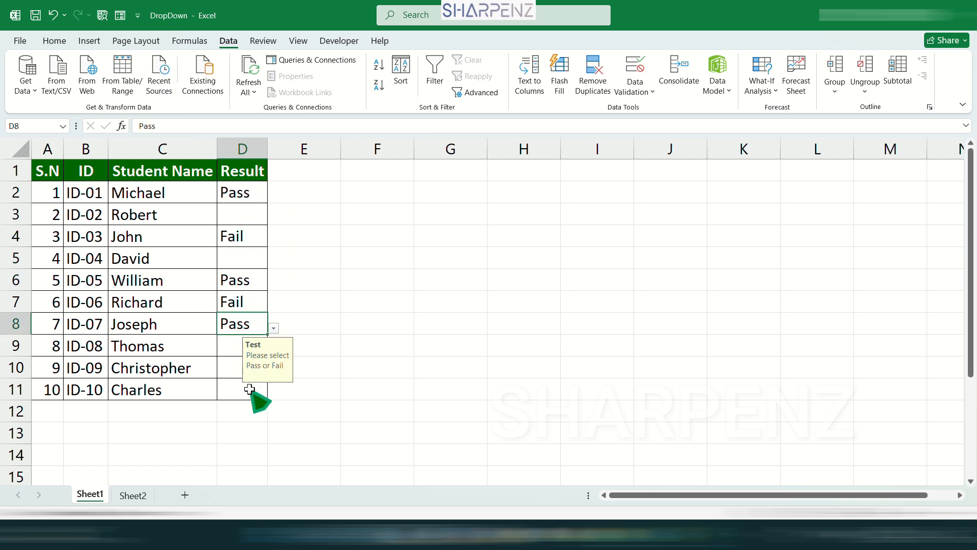
click(245, 392)
click(240, 345)
click(242, 281)
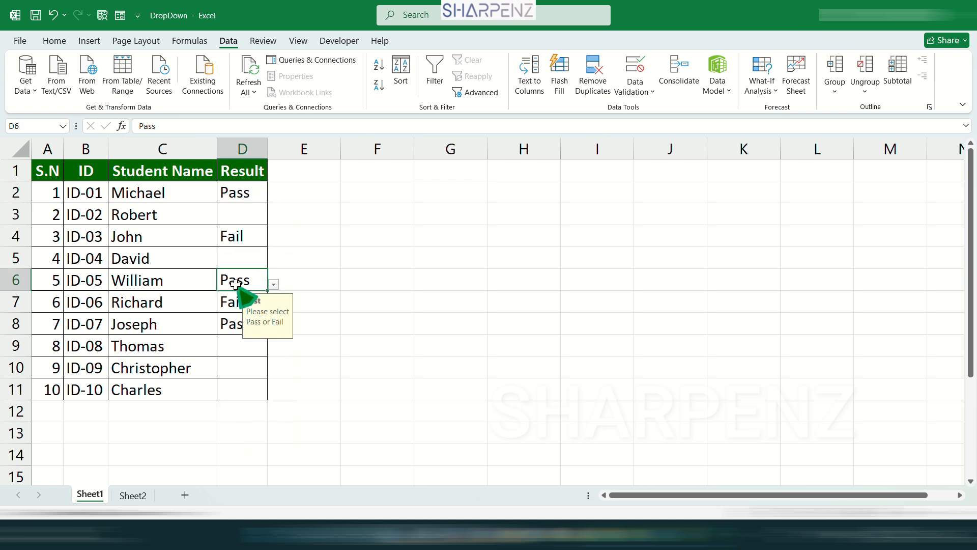
click(240, 214)
click(244, 195)
click(237, 216)
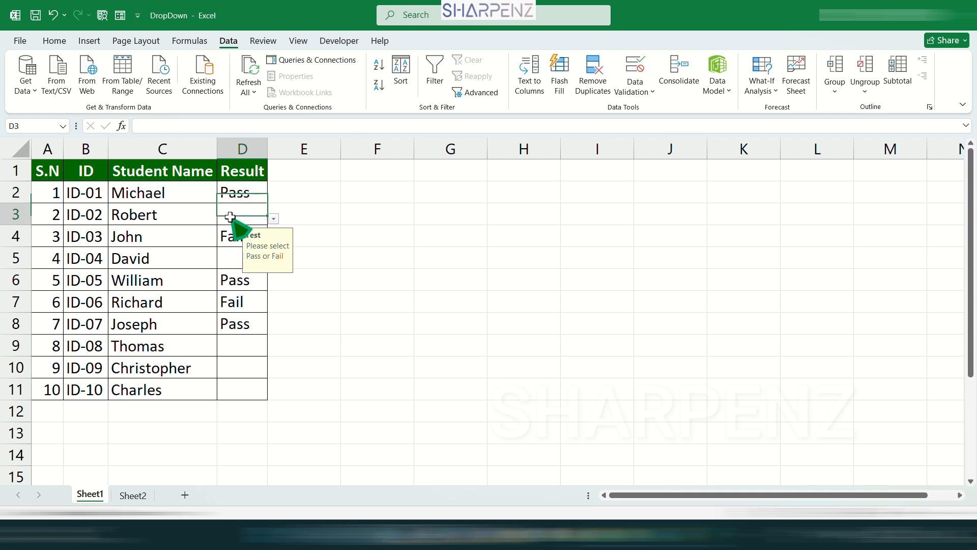
click(229, 280)
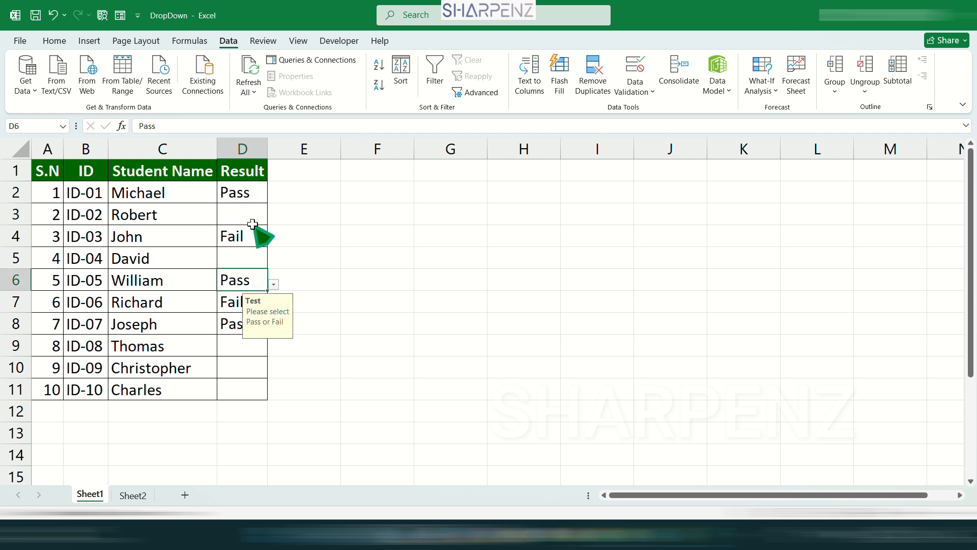
Review the error alert settings in the data validation of the Result cells D2:D11 without changing them.
drag(246, 192, 251, 397)
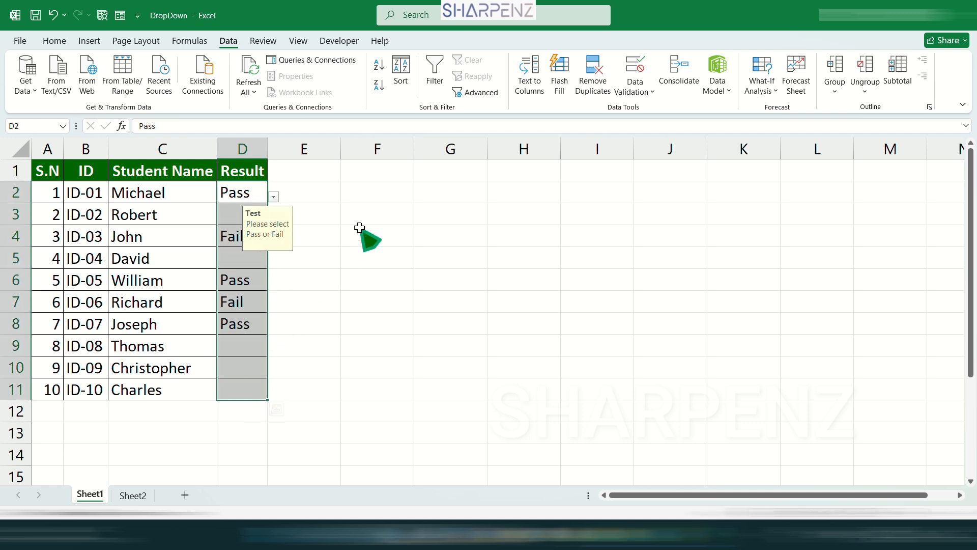
click(635, 71)
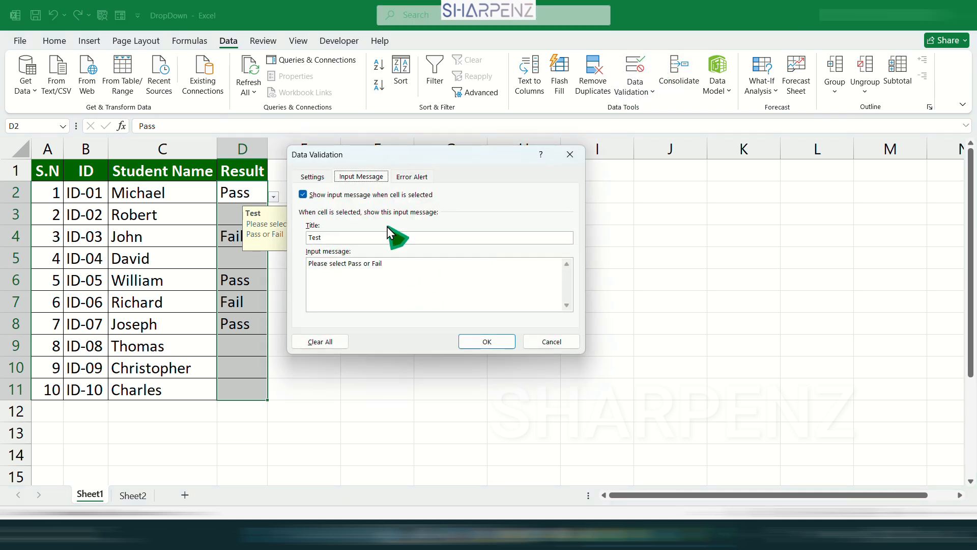
click(412, 177)
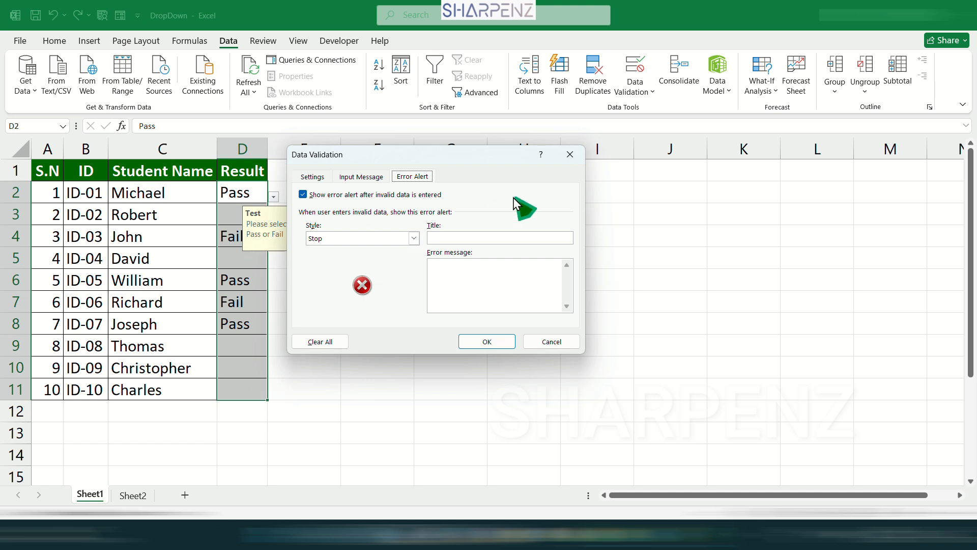
click(573, 159)
Try to enter the invalid text qert in D3 to test the default error alert, and cancel the entry.
click(238, 214)
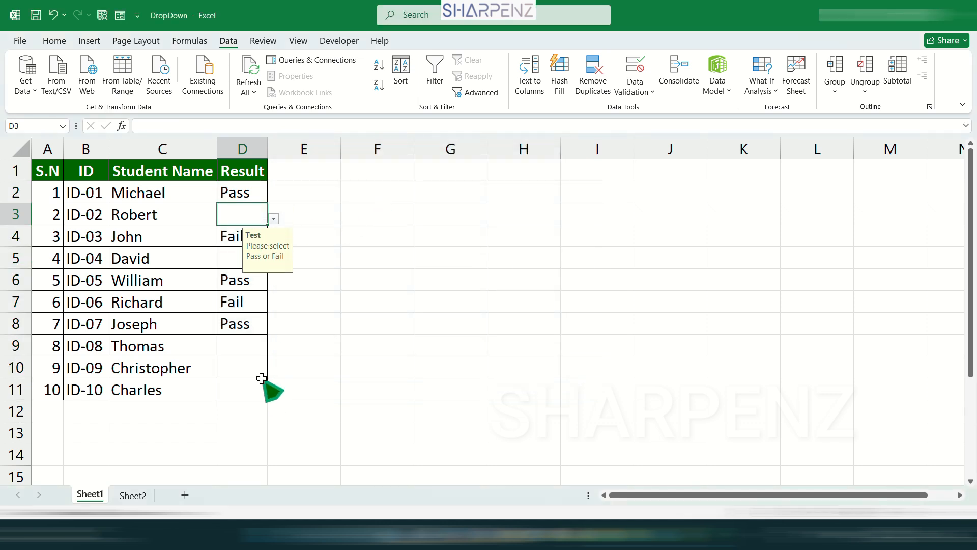
text(qert)
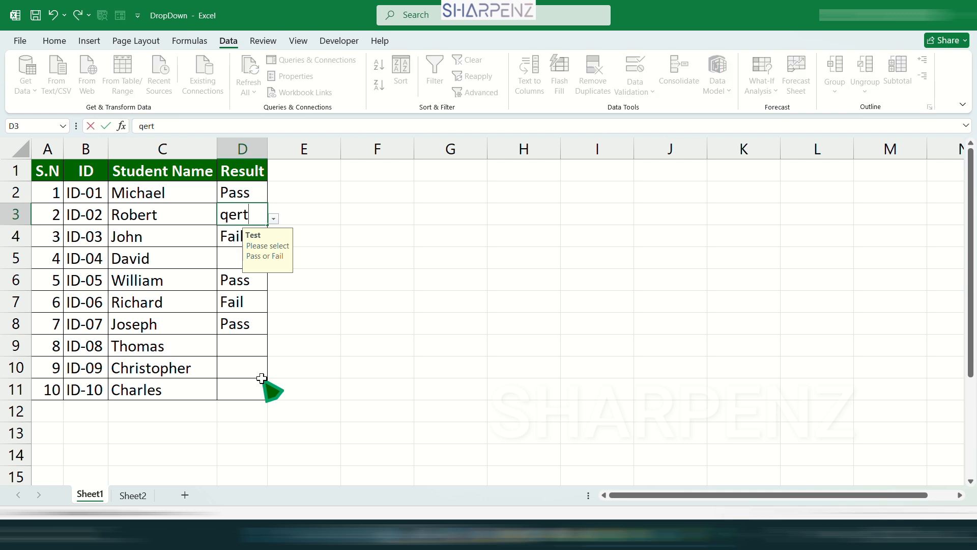
key(Return)
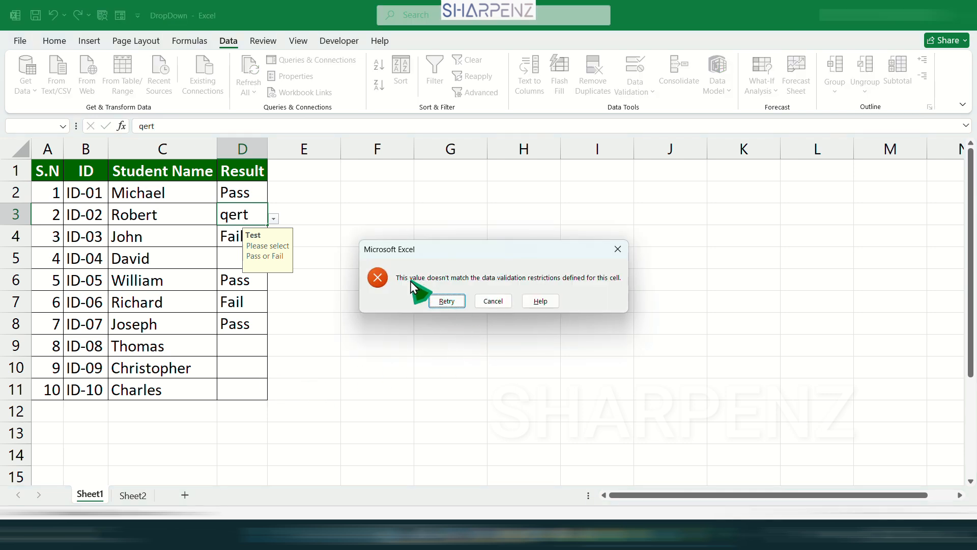
drag(459, 252, 323, 285)
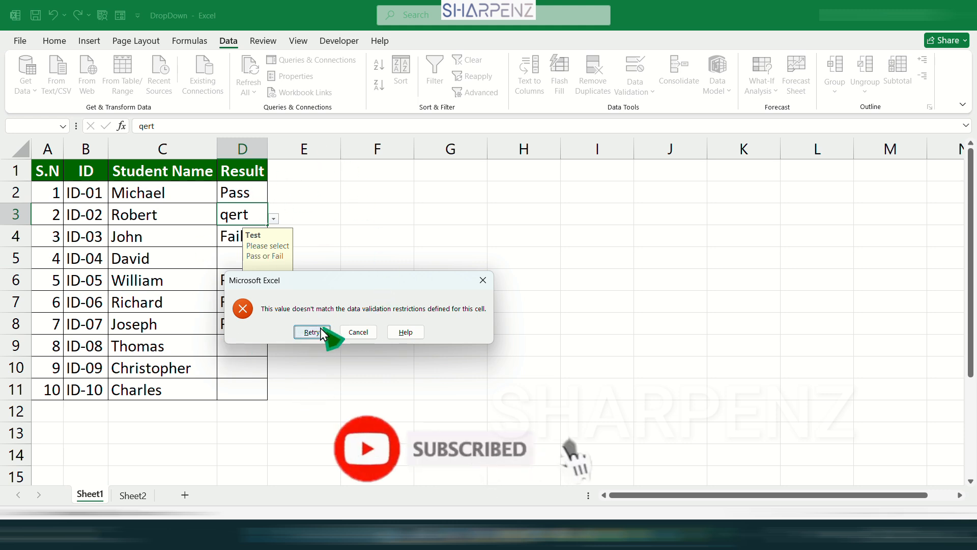
click(364, 332)
Give D2:D11 a Stop-style validation error alert titled Info with the message "PLease select only from avilable options".
drag(239, 193, 244, 394)
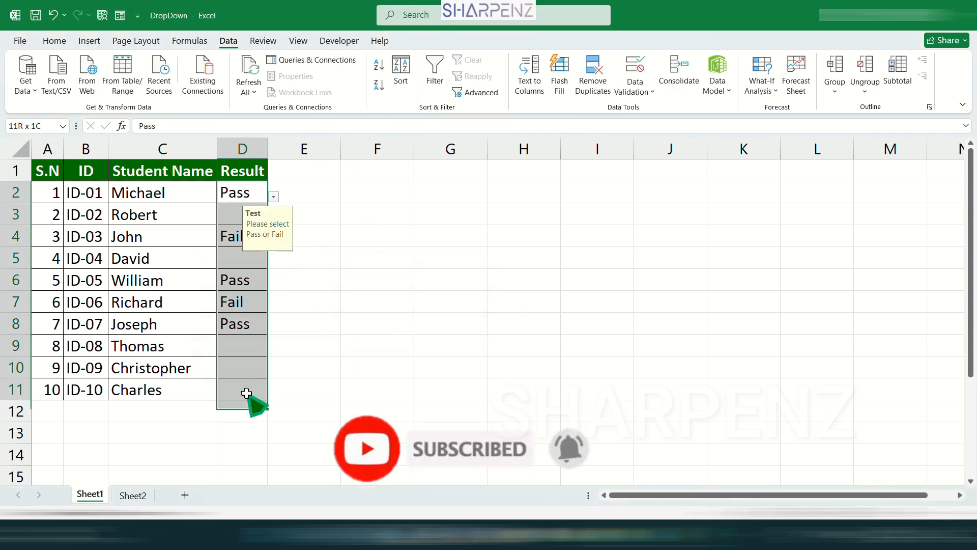
click(627, 74)
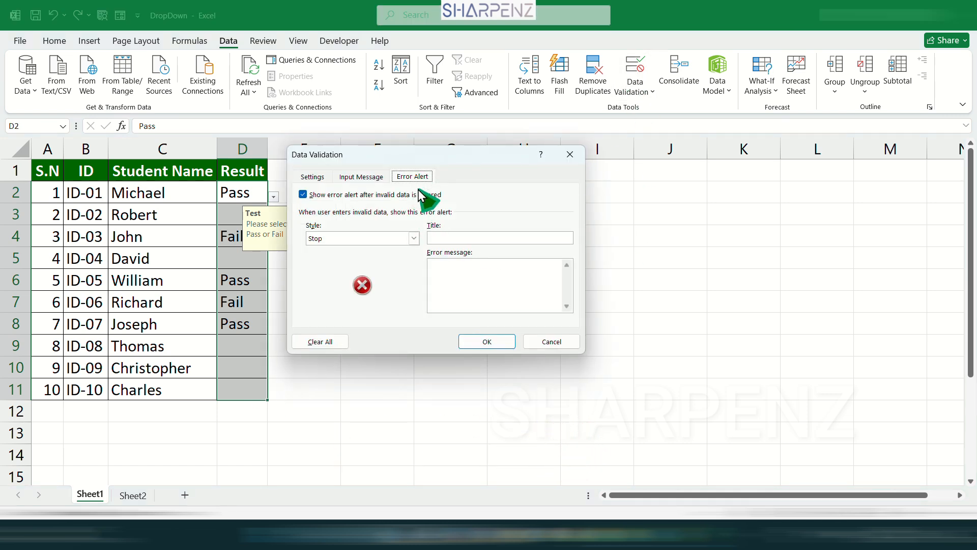
click(413, 238)
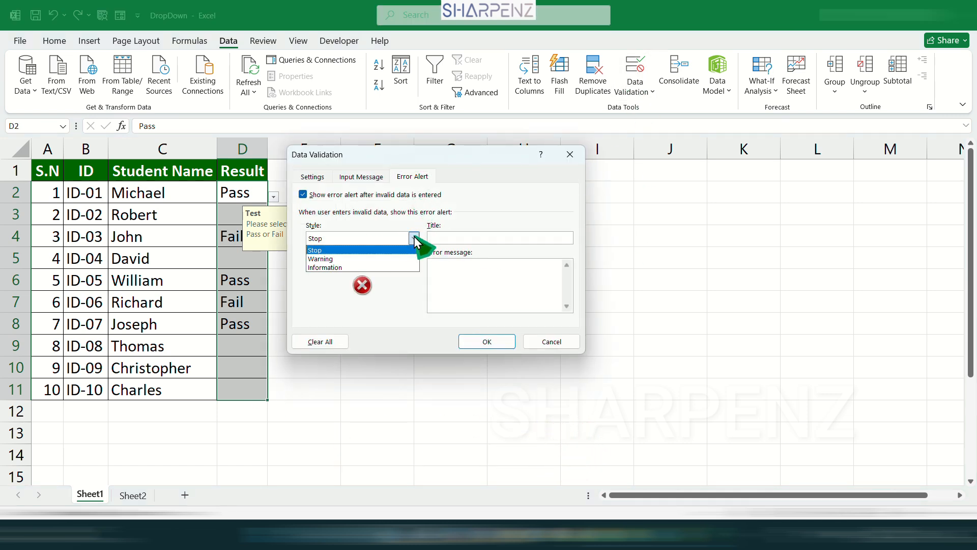
click(347, 249)
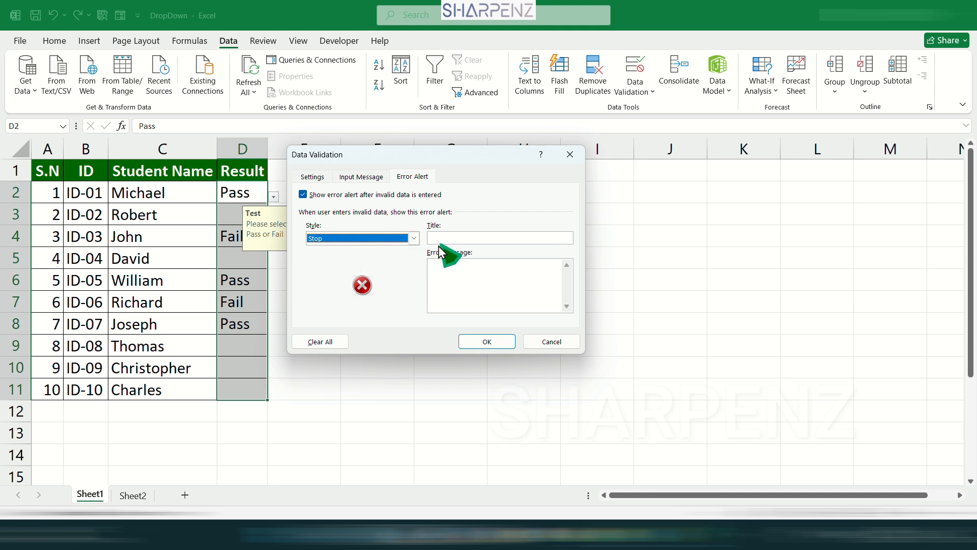
click(449, 237)
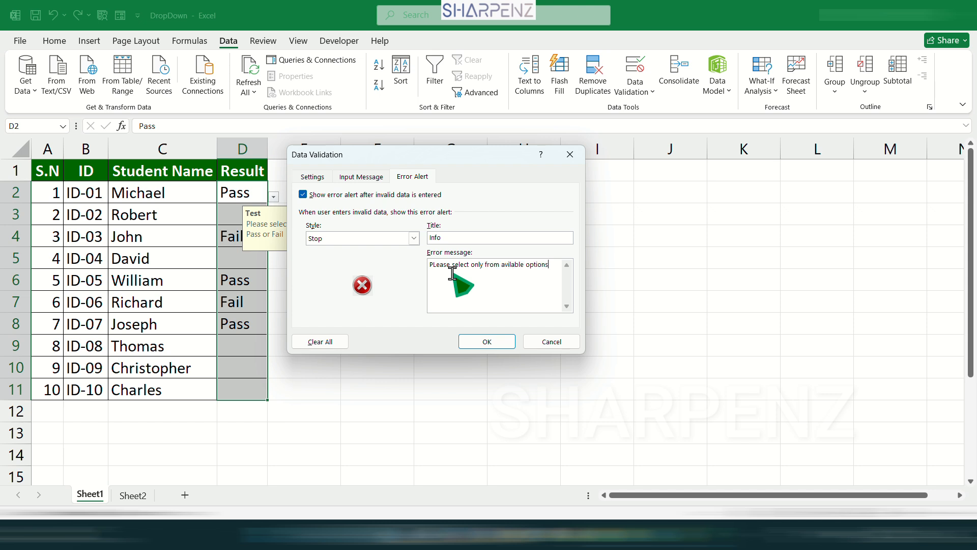
click(498, 343)
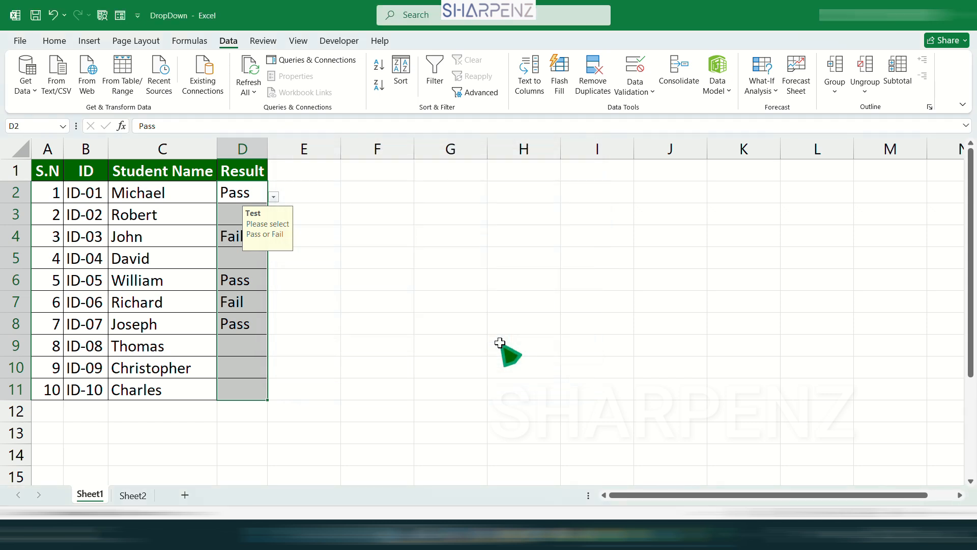
Try to enter 234 in D5 to test the custom error alert, retry, and discard the entry.
click(246, 262)
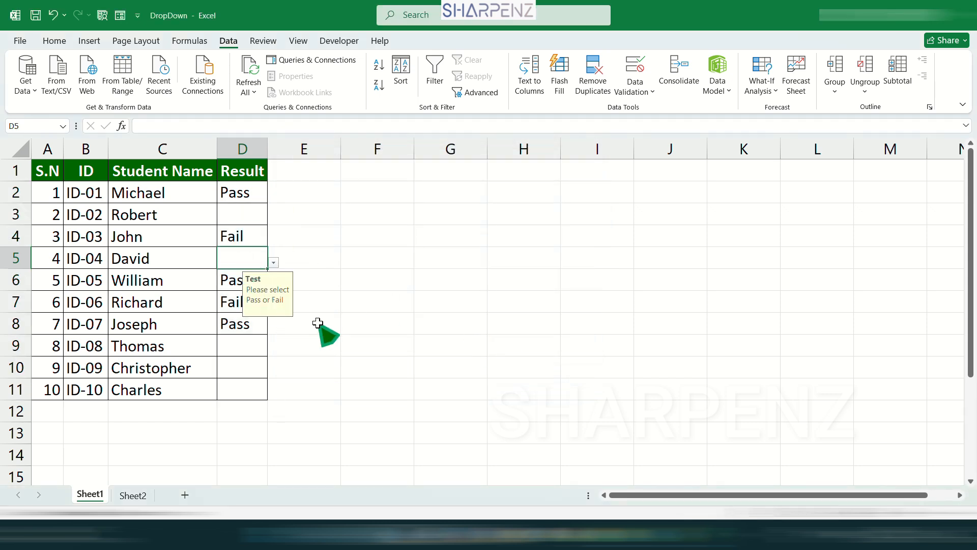
text(234)
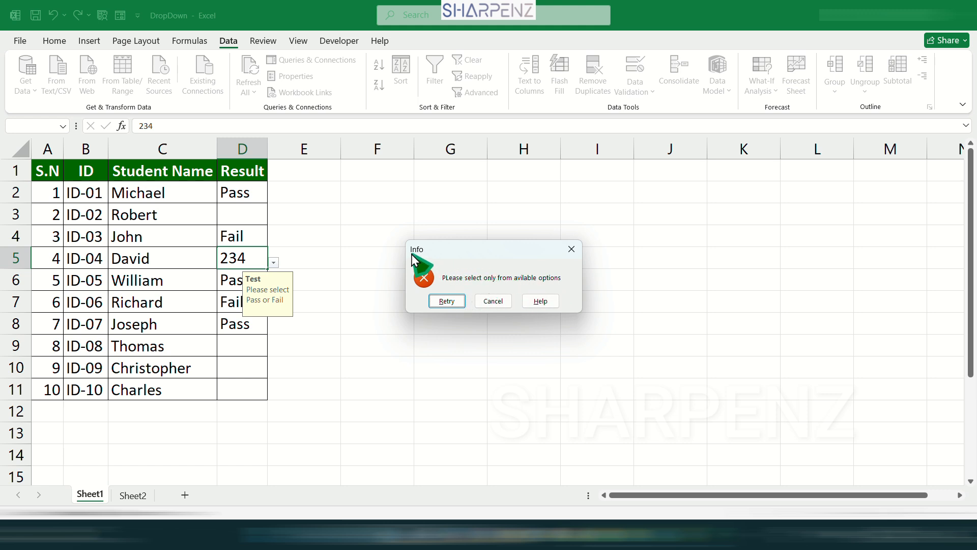
click(448, 301)
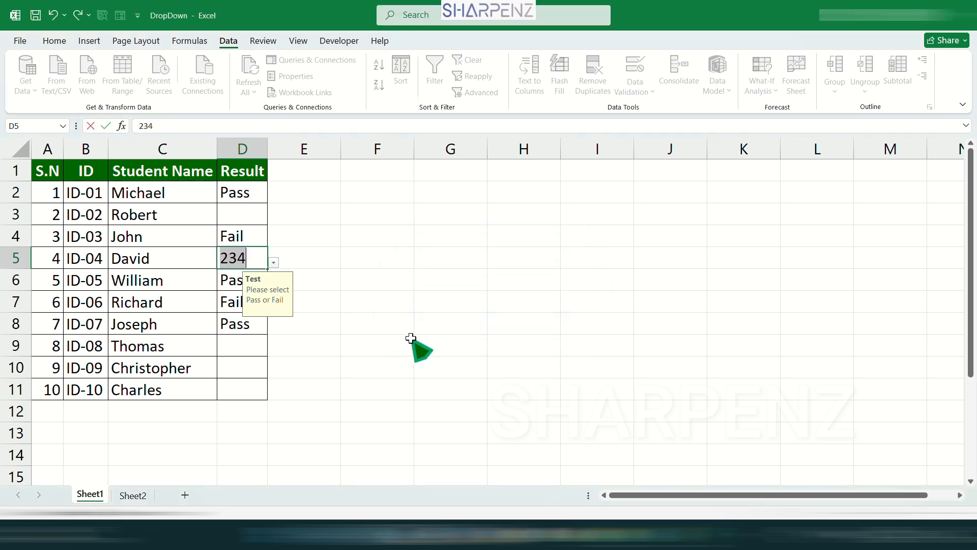
key(Escape)
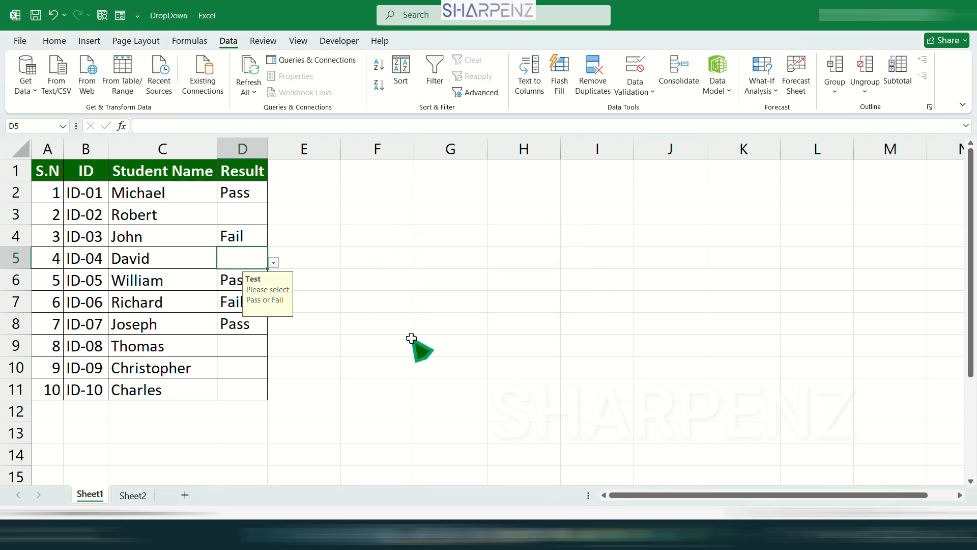
key(Down)
key(Down)
key(Down)
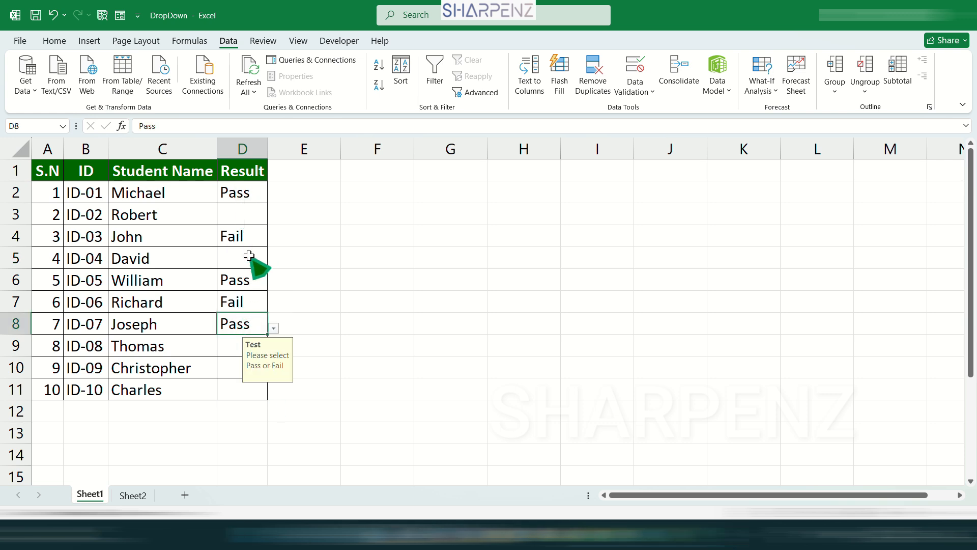
Highlight Result cells D2:D11 equal to Pass with Green Fill with Dark Green Text using conditional formatting.
drag(252, 196, 255, 384)
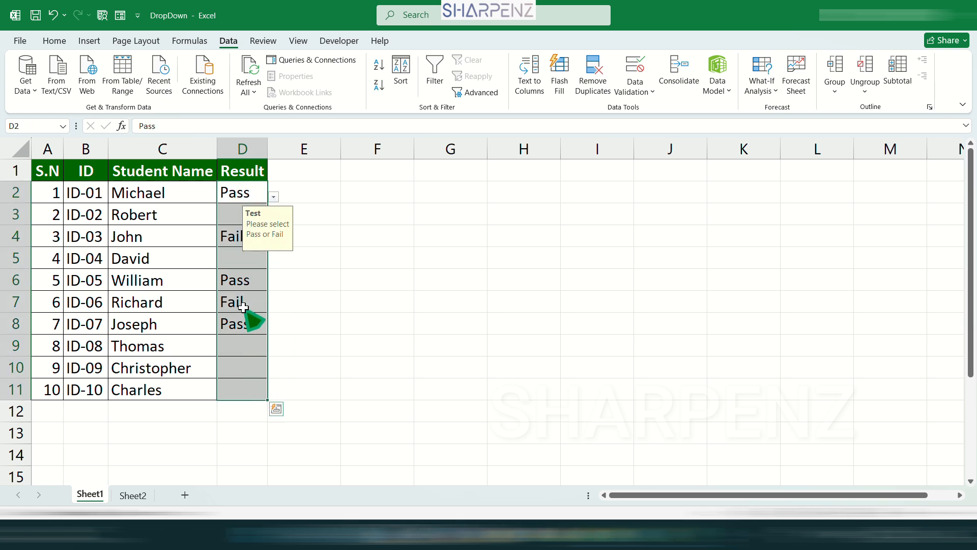
click(68, 37)
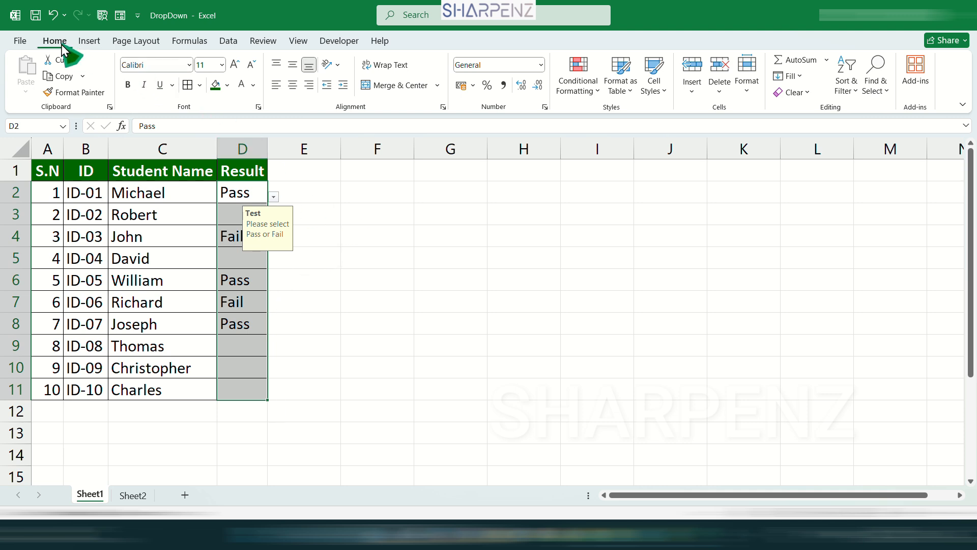
click(577, 76)
mouse_move(611, 121)
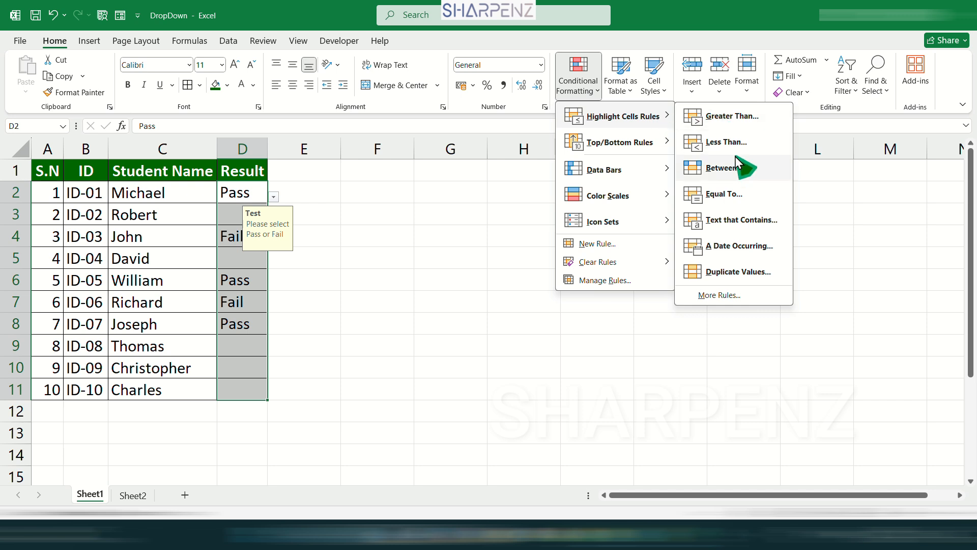
click(736, 196)
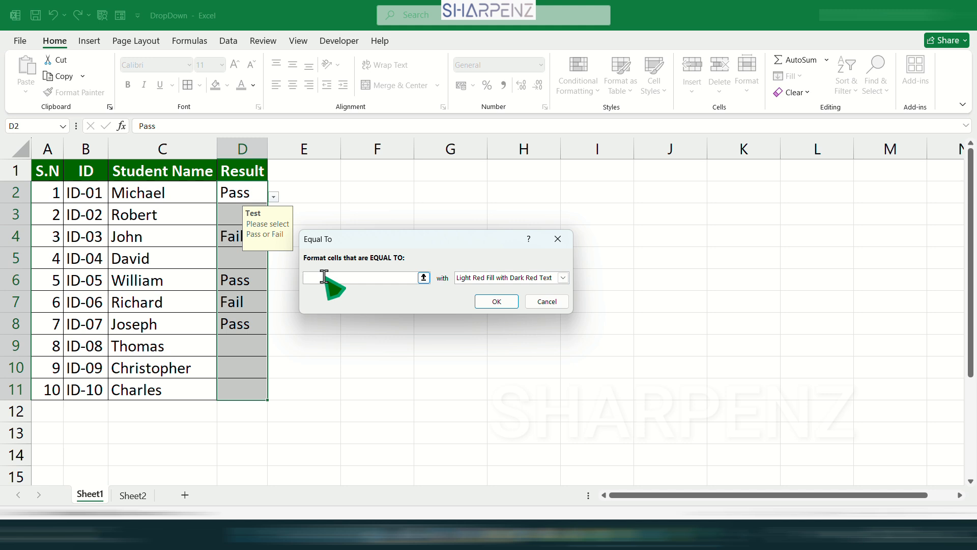
text(Pass)
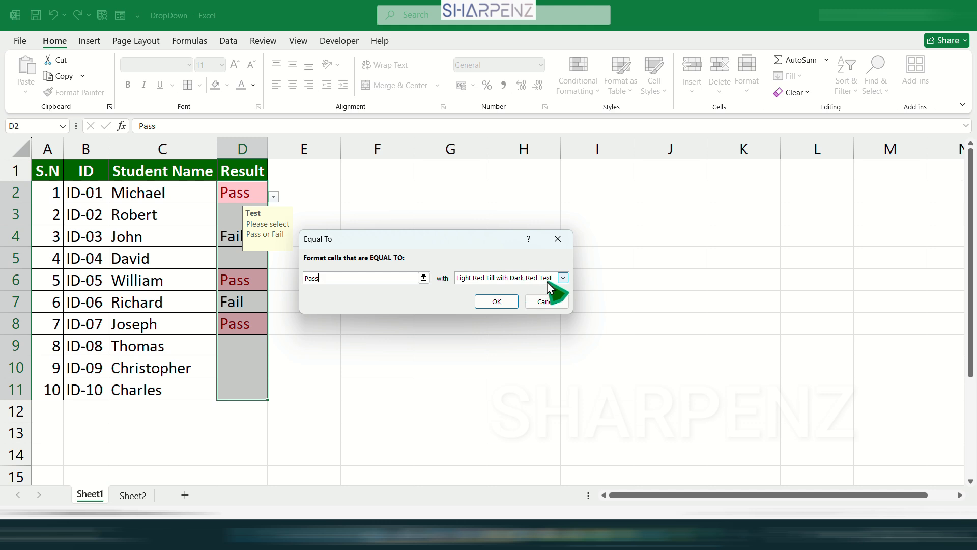
click(563, 277)
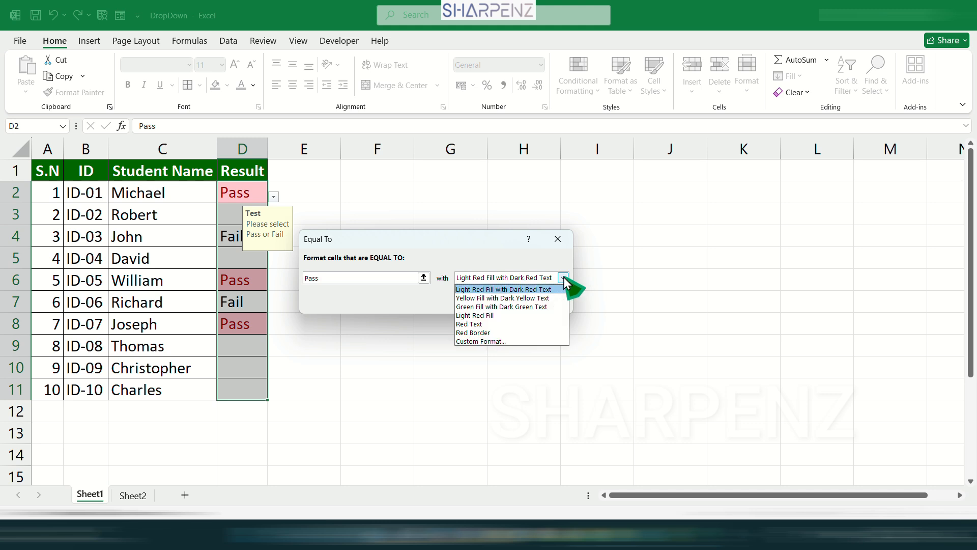
click(509, 305)
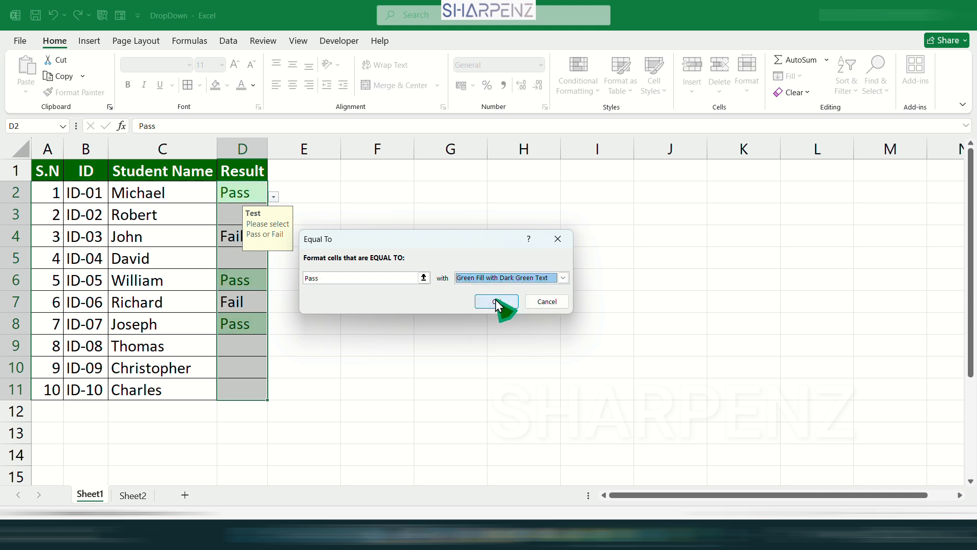
click(496, 301)
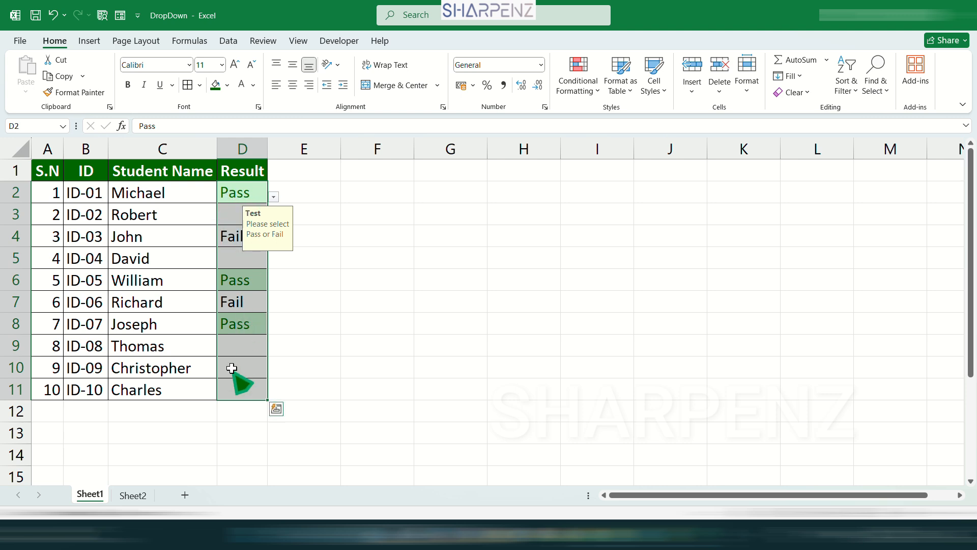
Add a conditional formatting rule to D2:D11 that highlights cells equal to Fail with Light Red Fill with Dark Red Text.
click(577, 66)
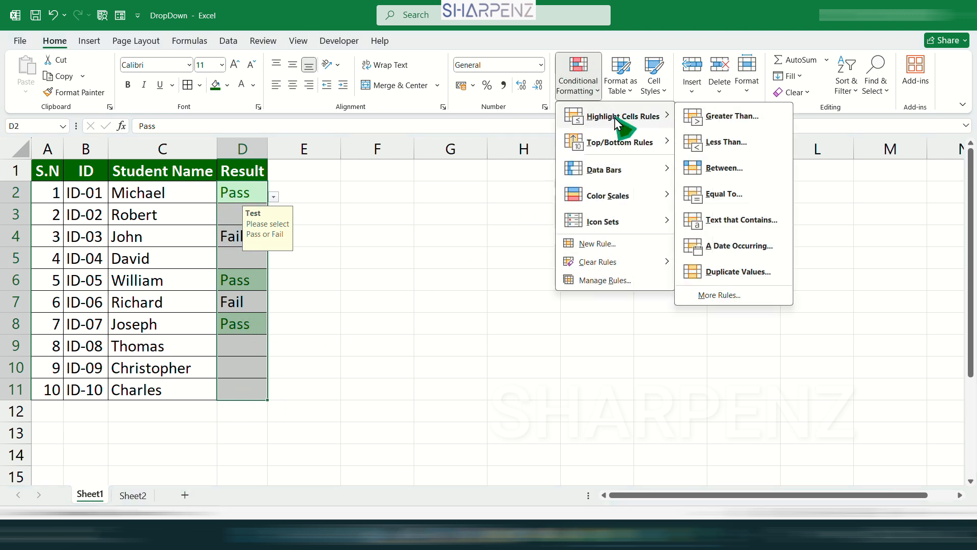
click(727, 195)
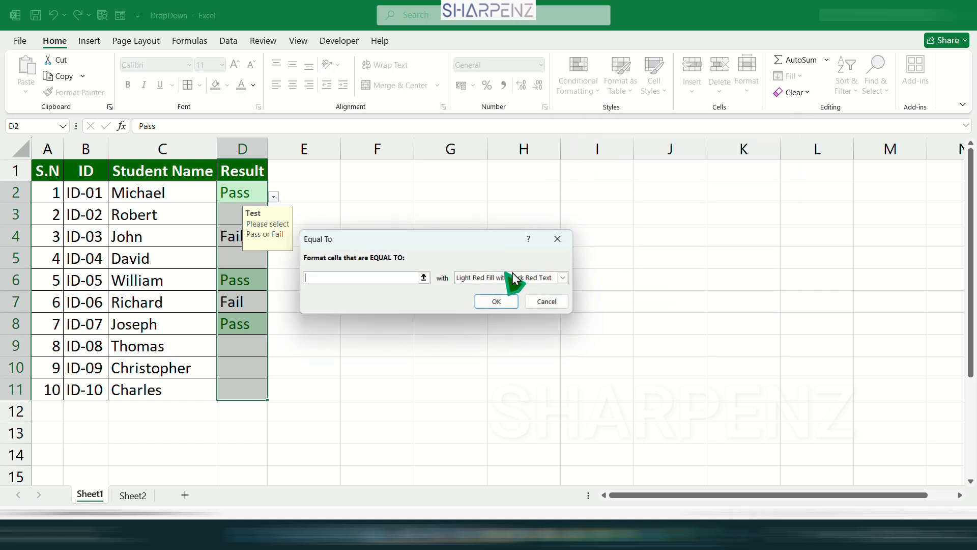
text(Fai)
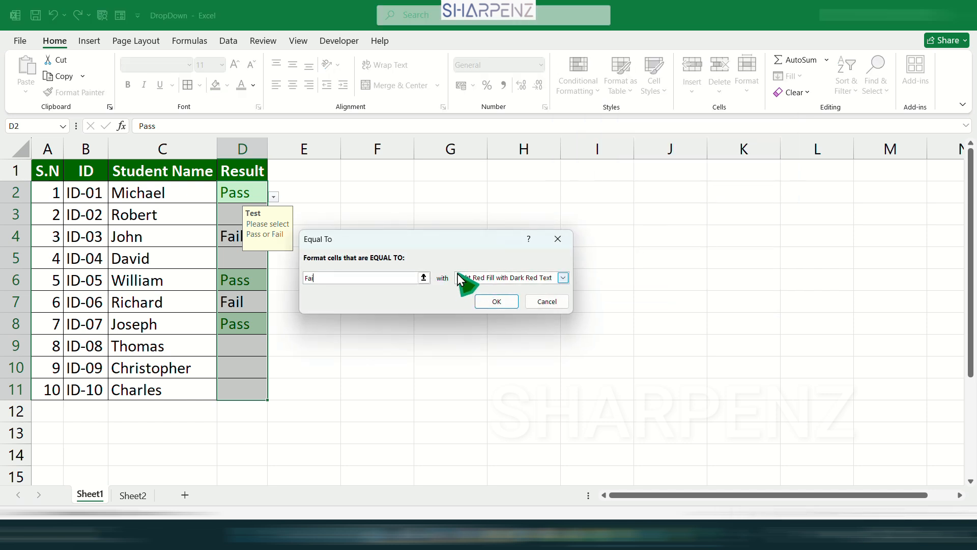
text(l)
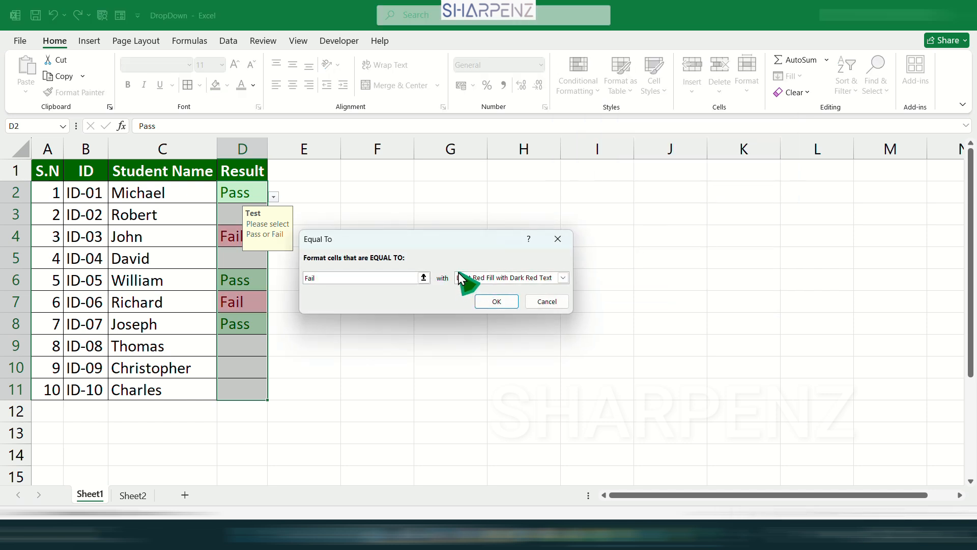
click(481, 301)
click(356, 360)
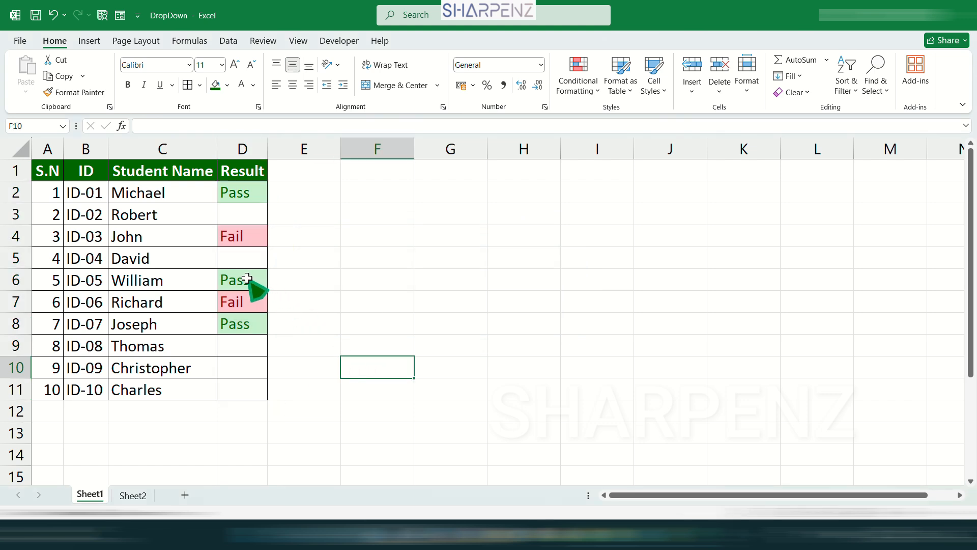
Choose Pass in D5 and Fail in D10 from the drop-down lists to test the conditional formatting.
click(245, 258)
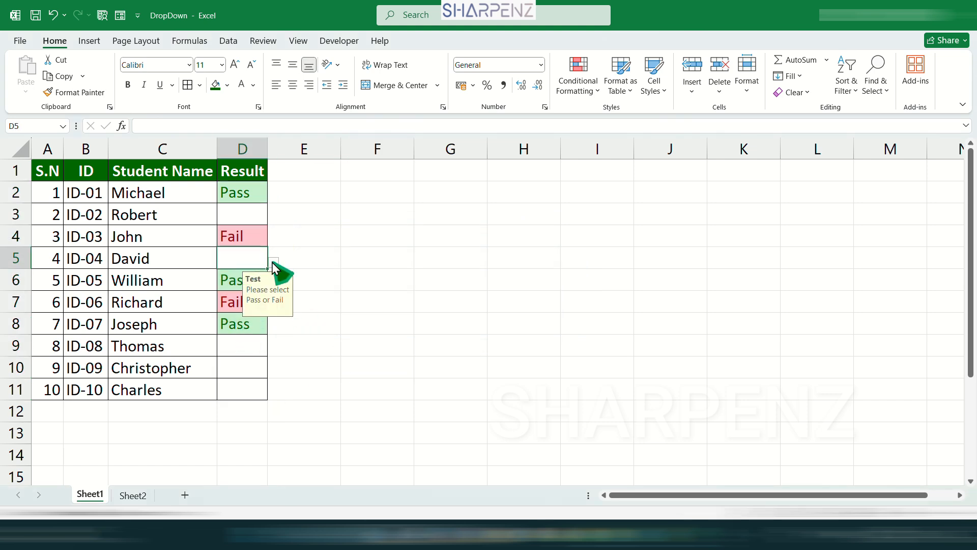
click(273, 262)
click(233, 280)
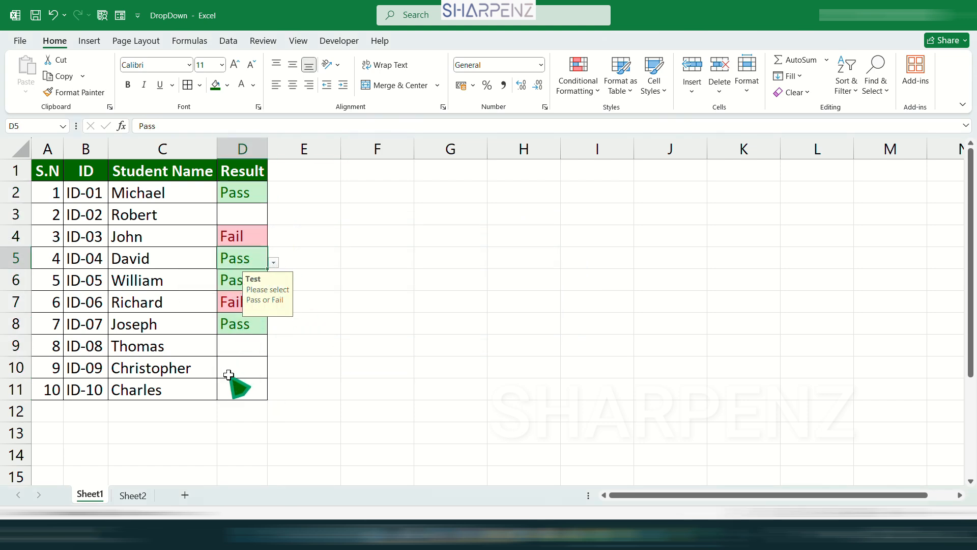
click(244, 371)
click(275, 373)
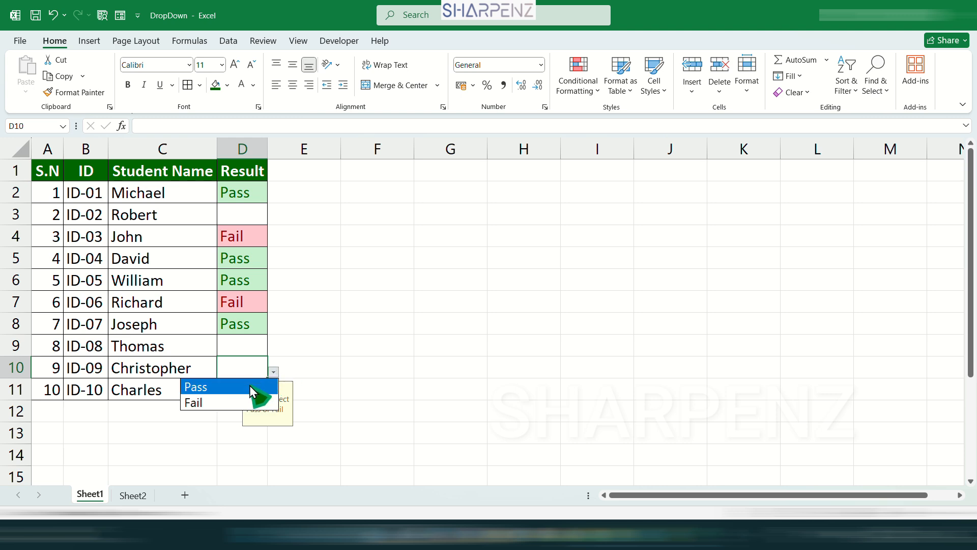
click(221, 400)
click(333, 326)
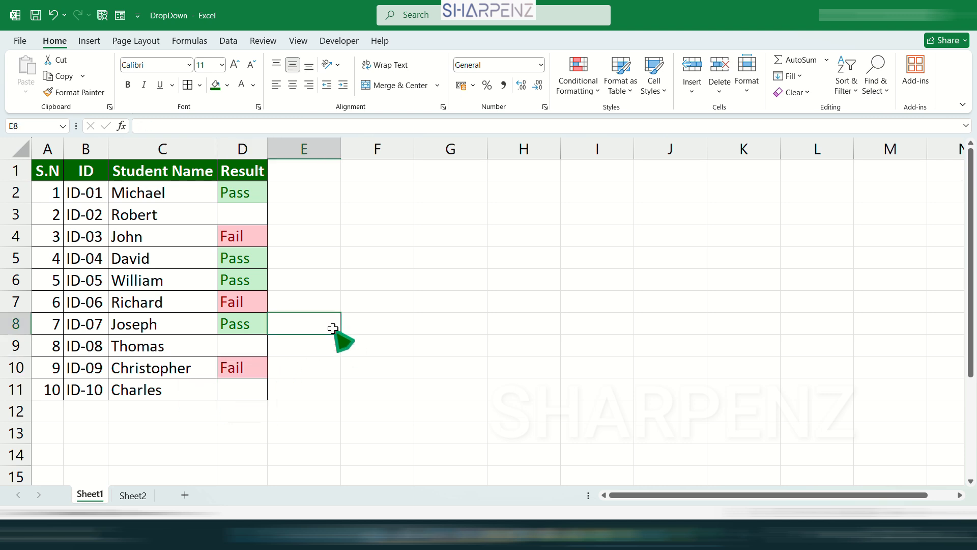
Clear all data validation settings from the Result cells D2:D11.
drag(225, 186, 245, 380)
click(377, 345)
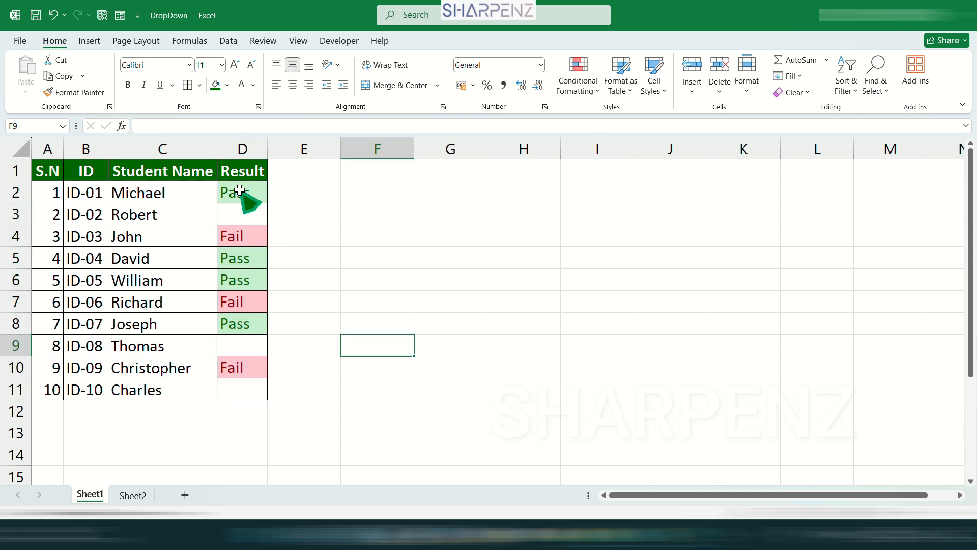
drag(239, 190, 247, 399)
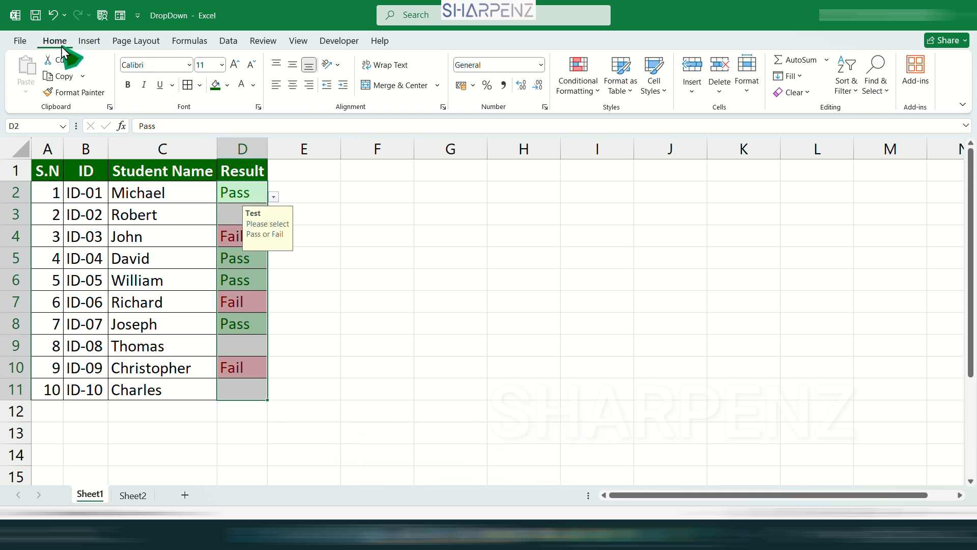
click(228, 42)
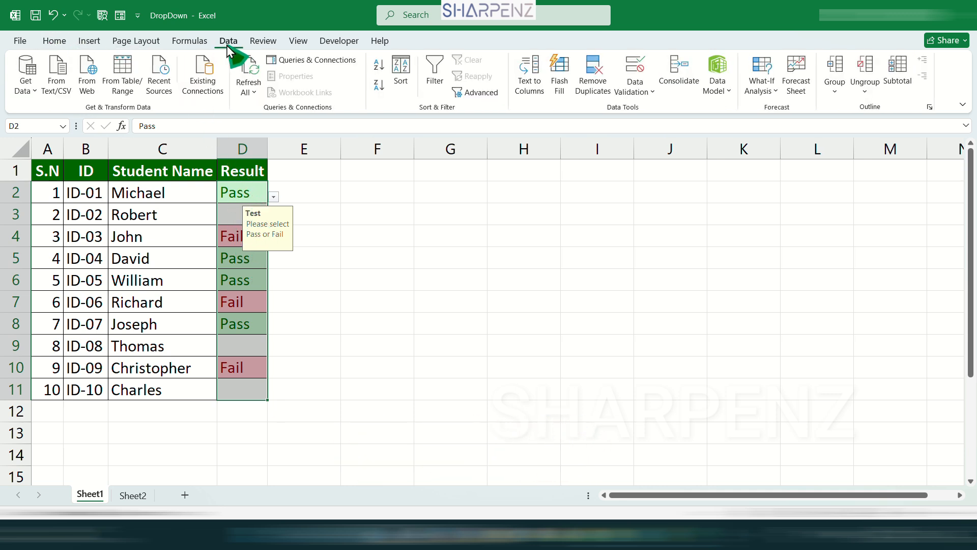
click(634, 65)
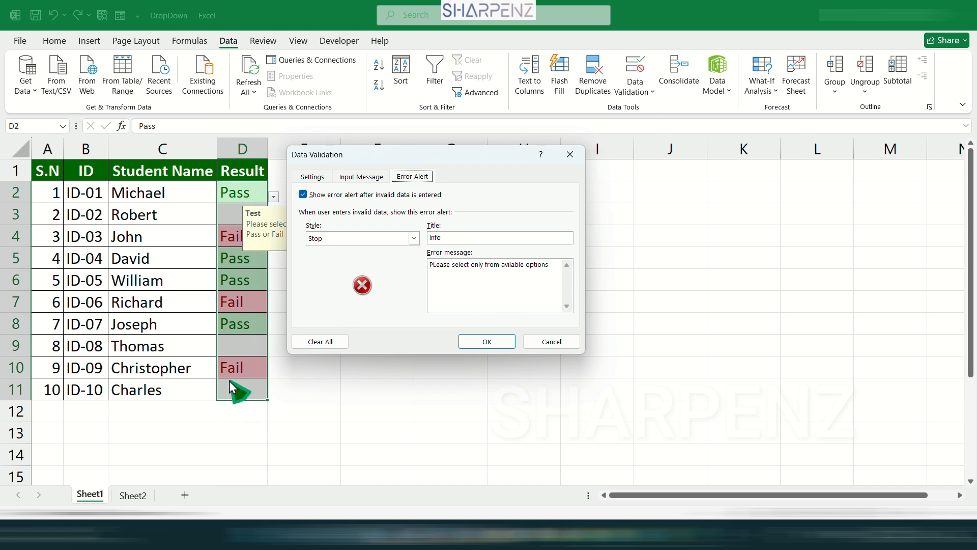
click(322, 342)
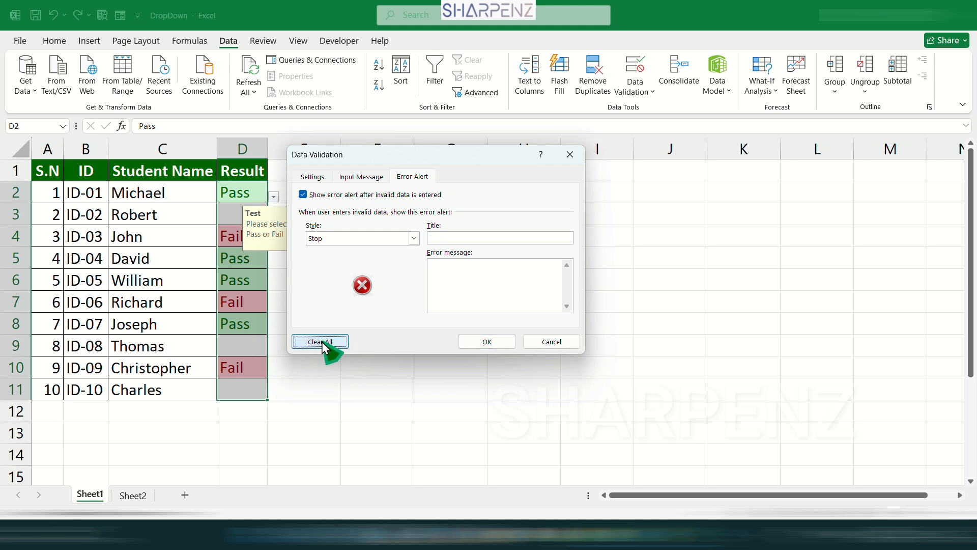
click(487, 341)
Check individual Result cells between D2 and D10 for any remaining drop-down list or input message.
click(258, 191)
click(253, 218)
click(242, 262)
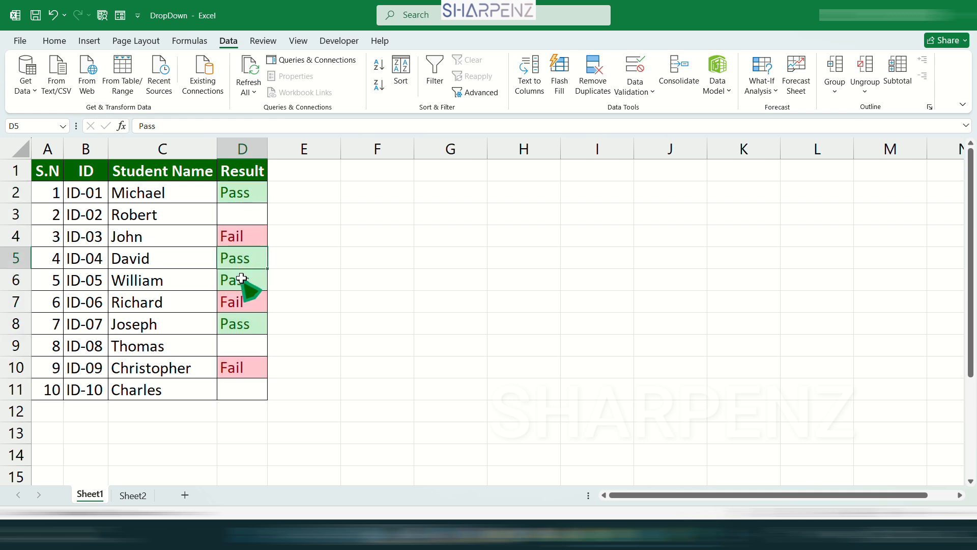
click(244, 301)
click(240, 366)
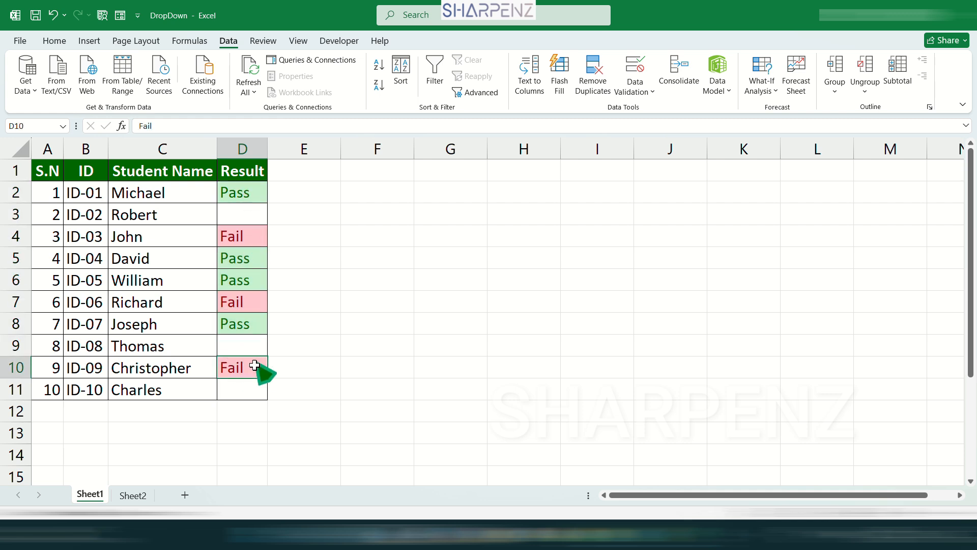
click(246, 192)
drag(242, 310, 244, 326)
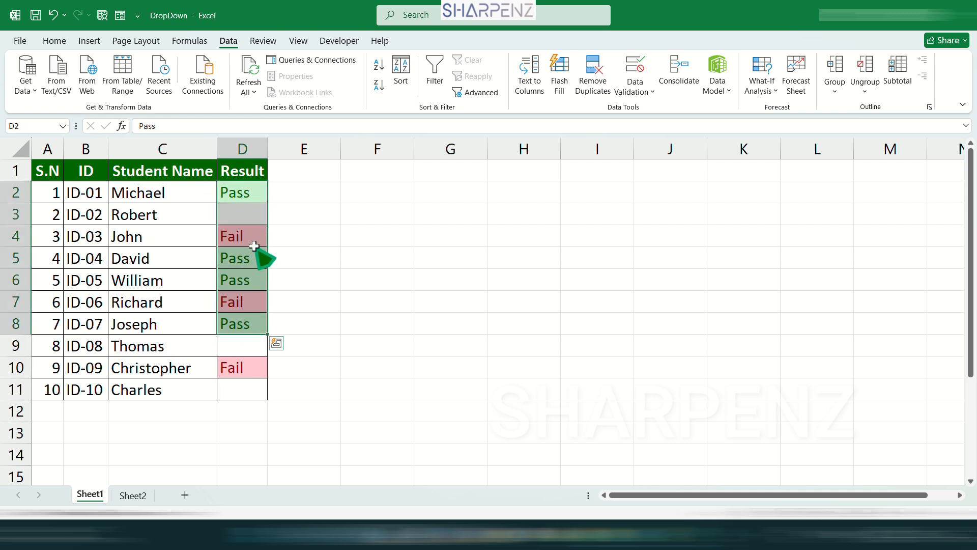
click(246, 191)
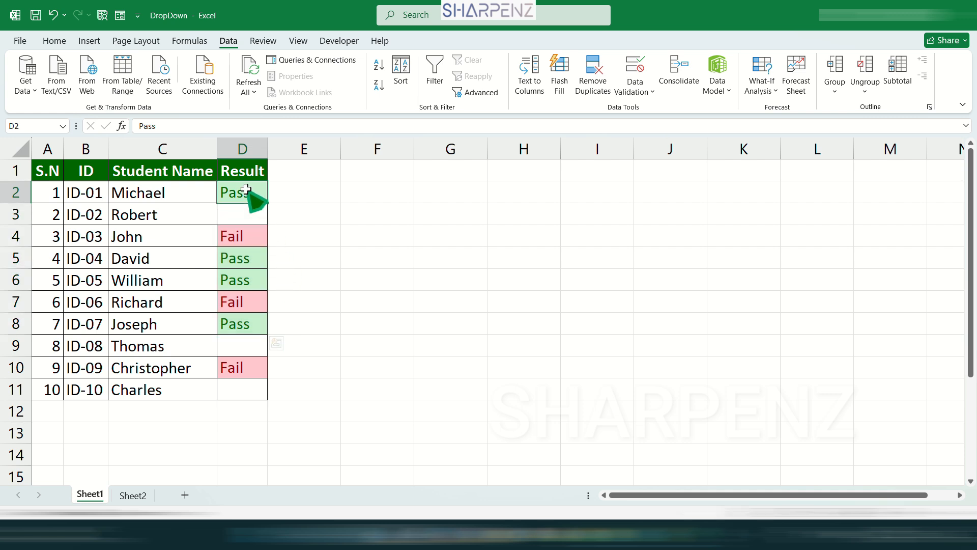
click(247, 238)
Enter the text sdfghj in D3 to test that validation is gone, and remove the entry.
click(246, 213)
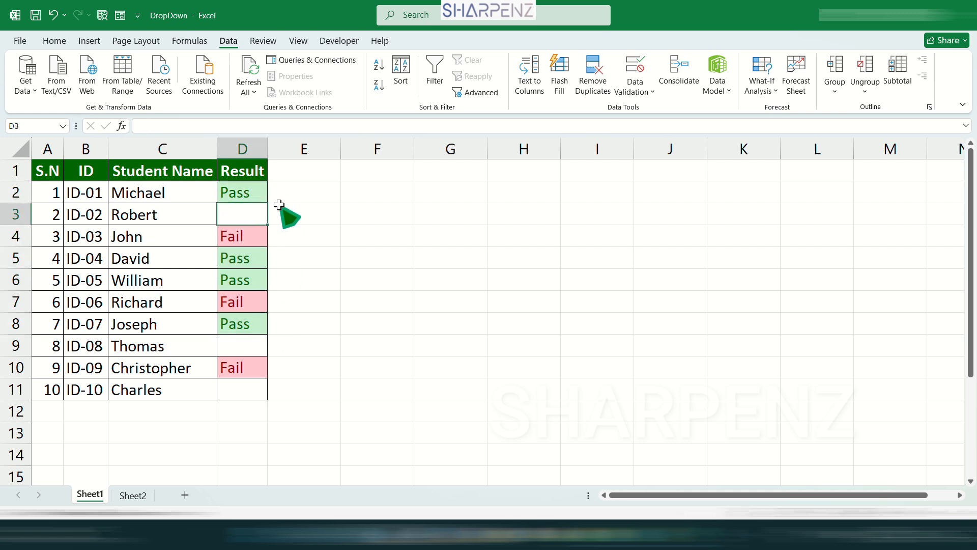
text(sdfghj)
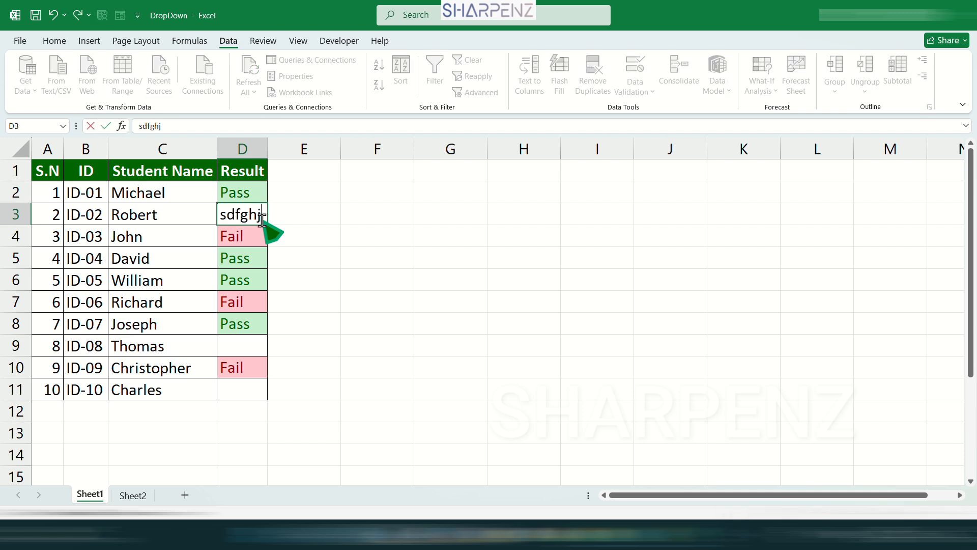
key(Return)
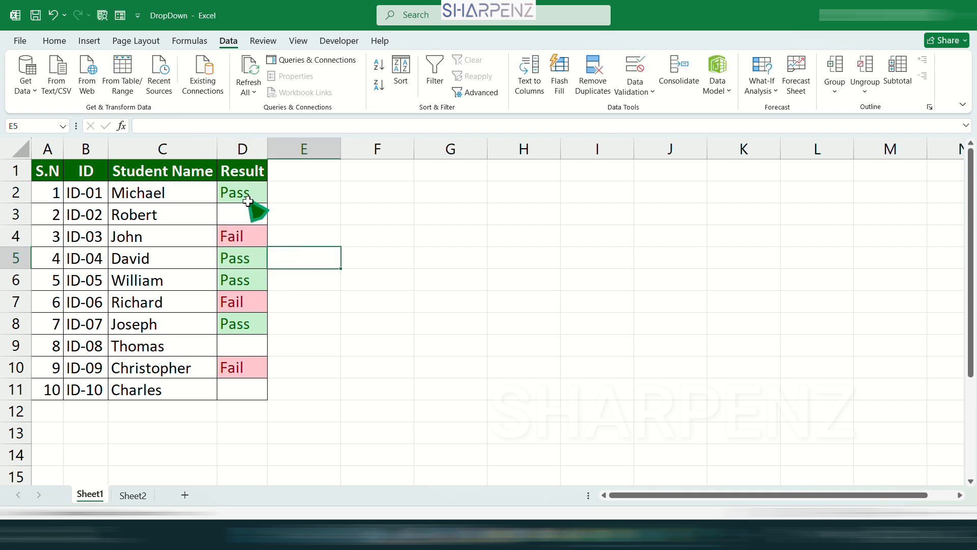
click(244, 189)
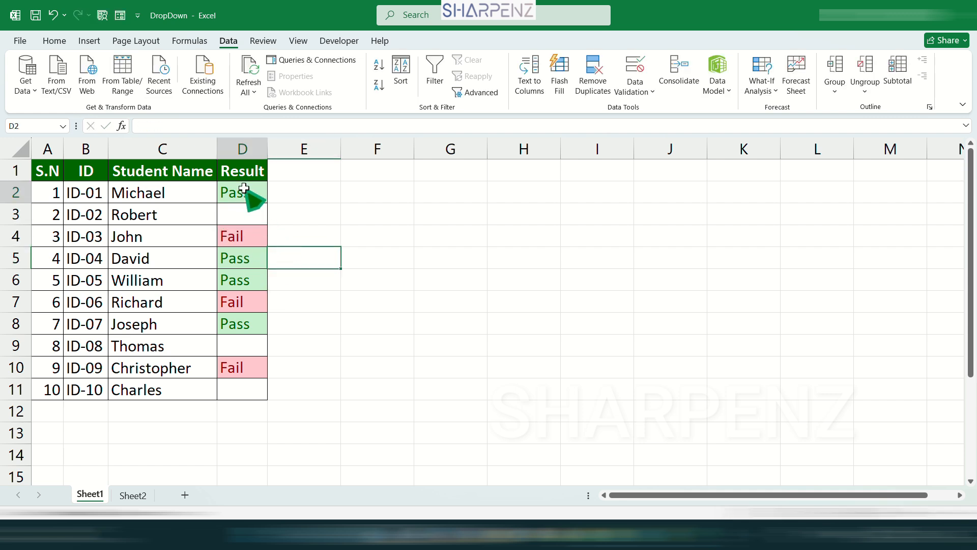
drag(243, 188, 231, 394)
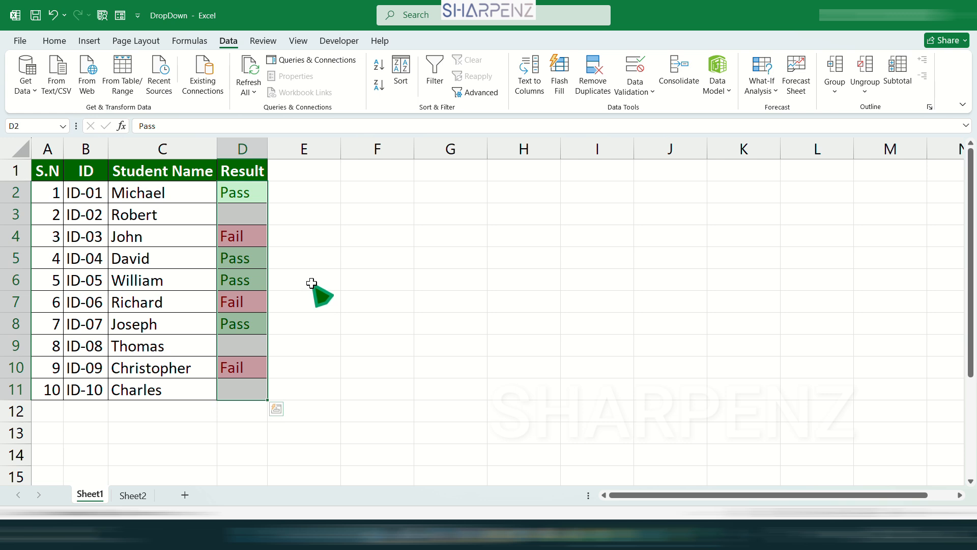
Switch to Sheet2 and review the student table's Department column and the department list in J2:J6.
click(133, 494)
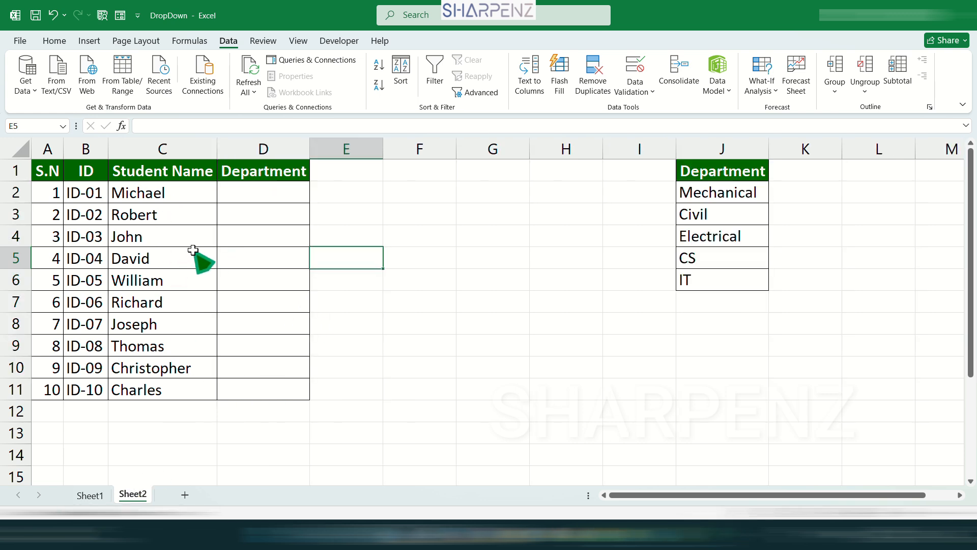
drag(59, 169, 183, 392)
drag(262, 176, 266, 393)
click(265, 346)
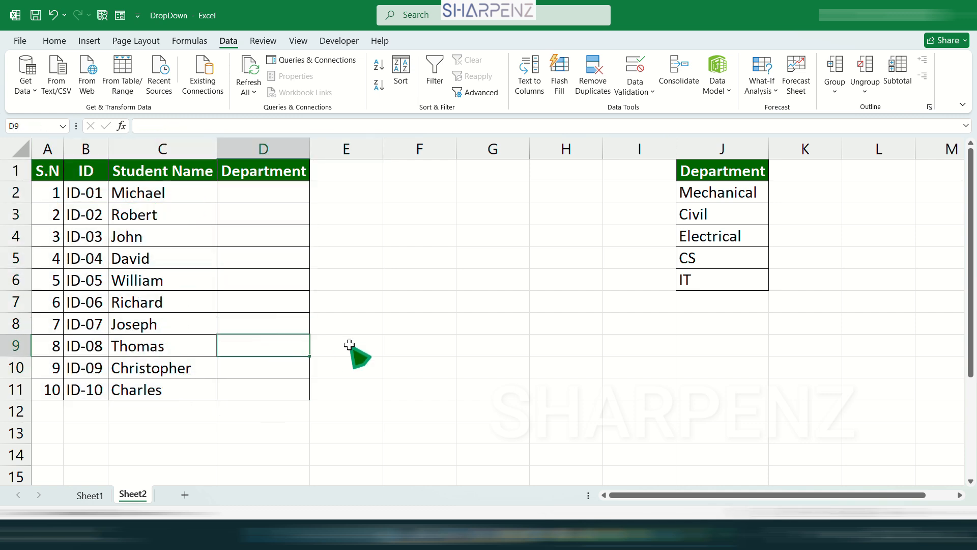
drag(716, 189, 710, 280)
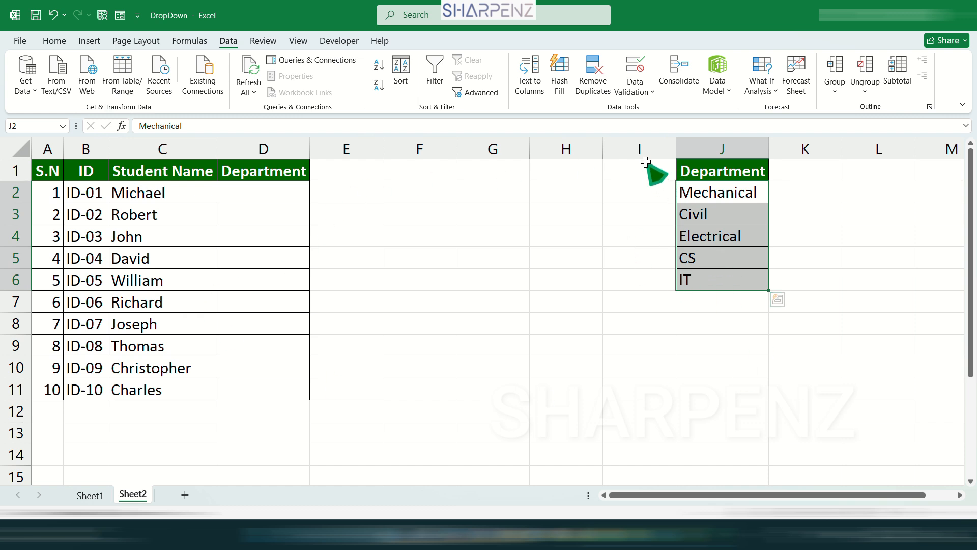
Add list data validation to the Department cells D2:D11, using the range =$J$2:$J$6 as the source.
click(240, 188)
drag(239, 187, 255, 400)
click(636, 69)
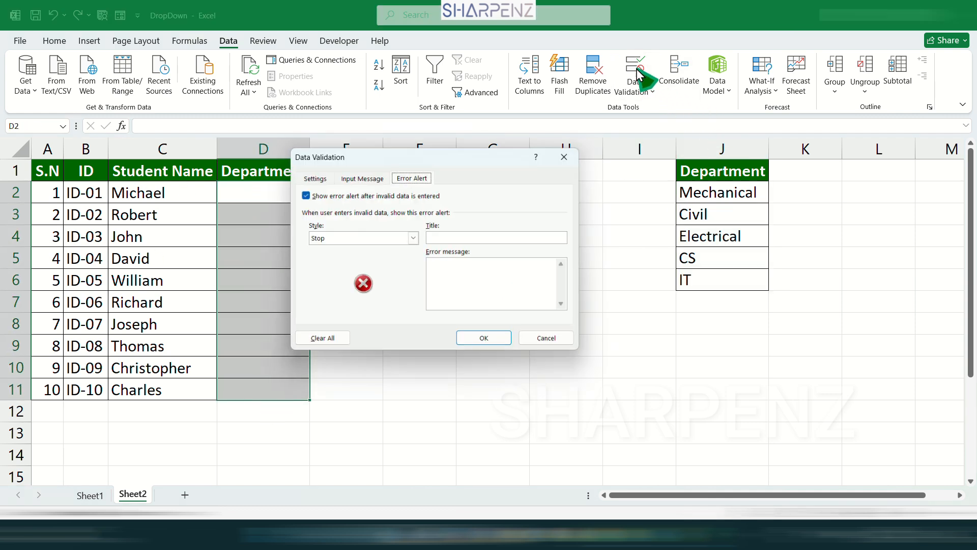
click(315, 178)
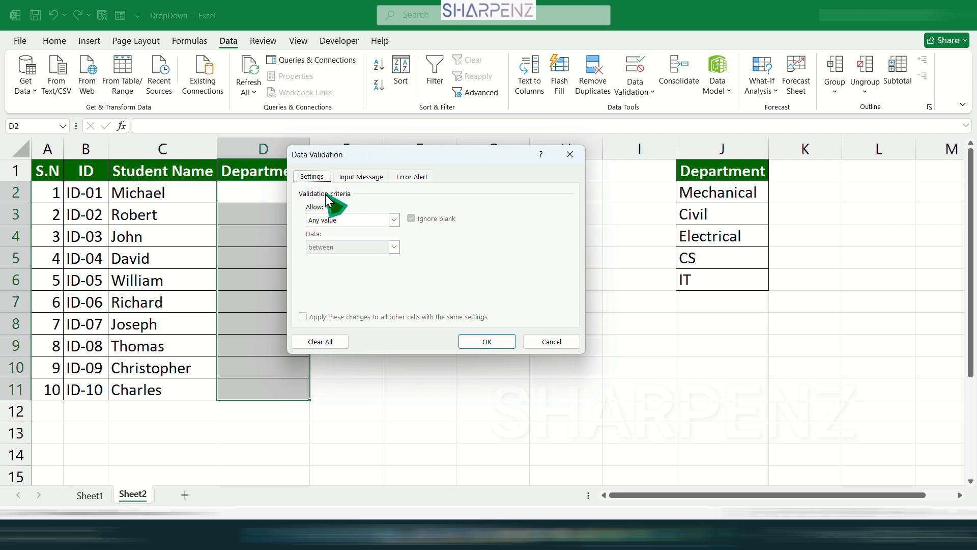
click(393, 219)
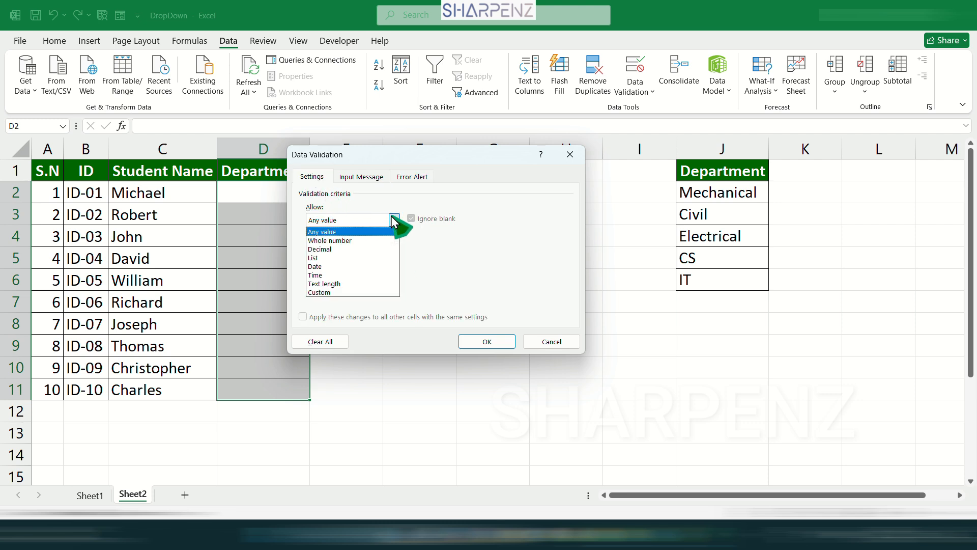
click(327, 258)
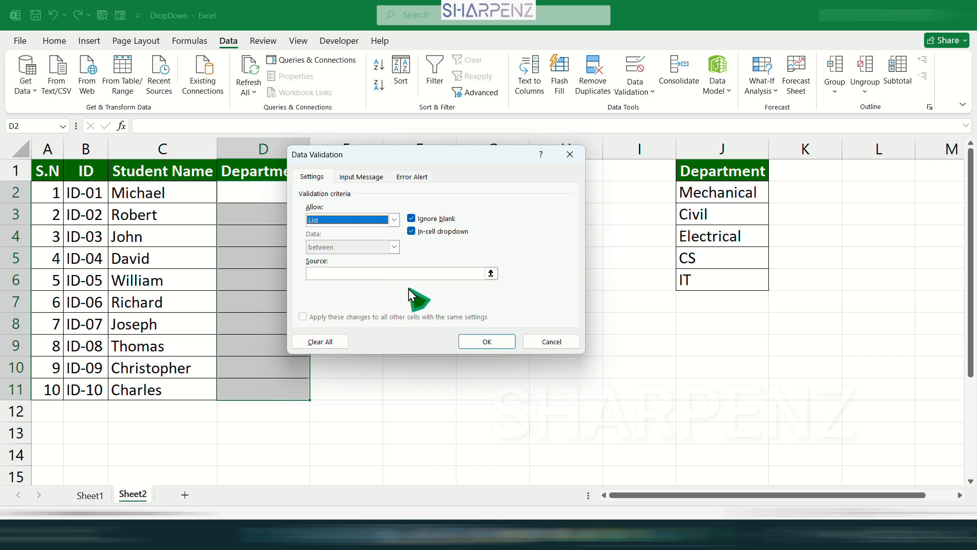
click(491, 273)
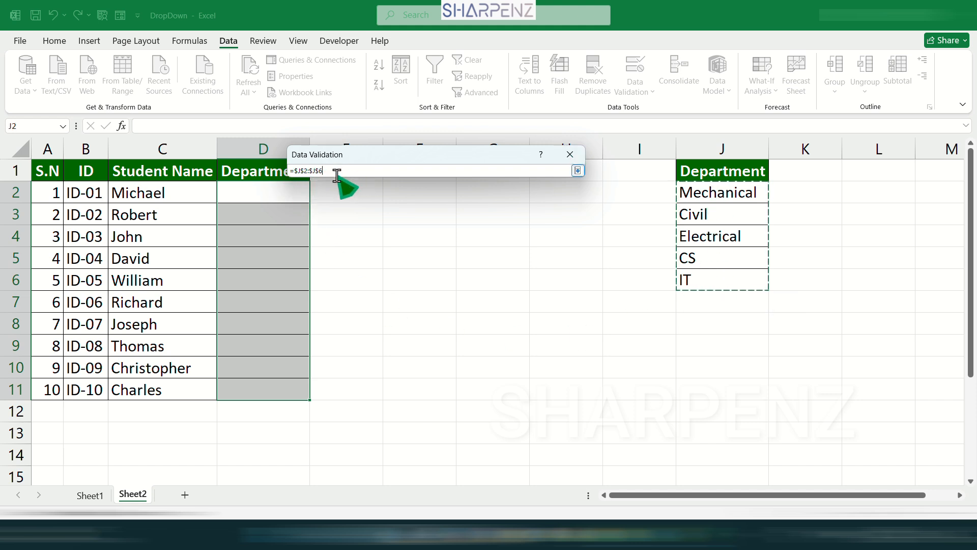
key(Return)
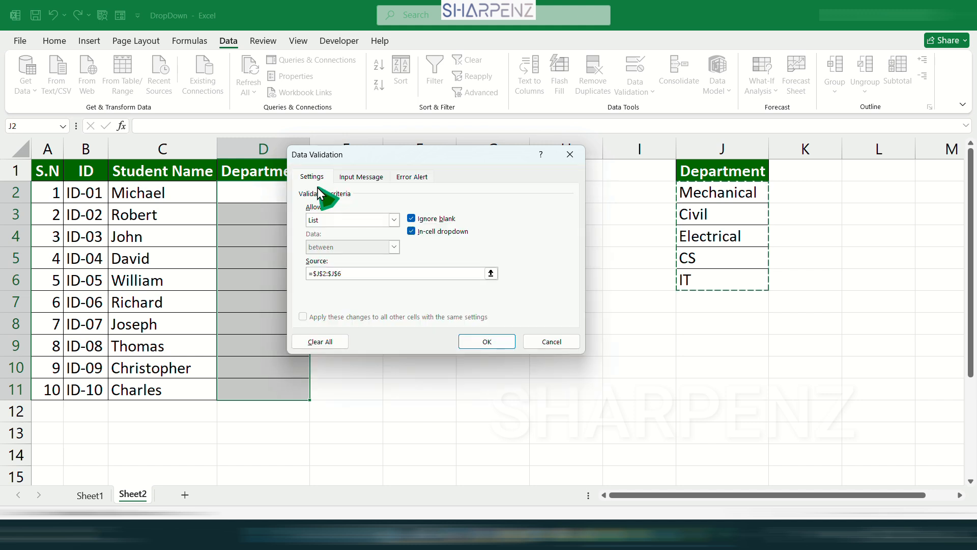
click(491, 344)
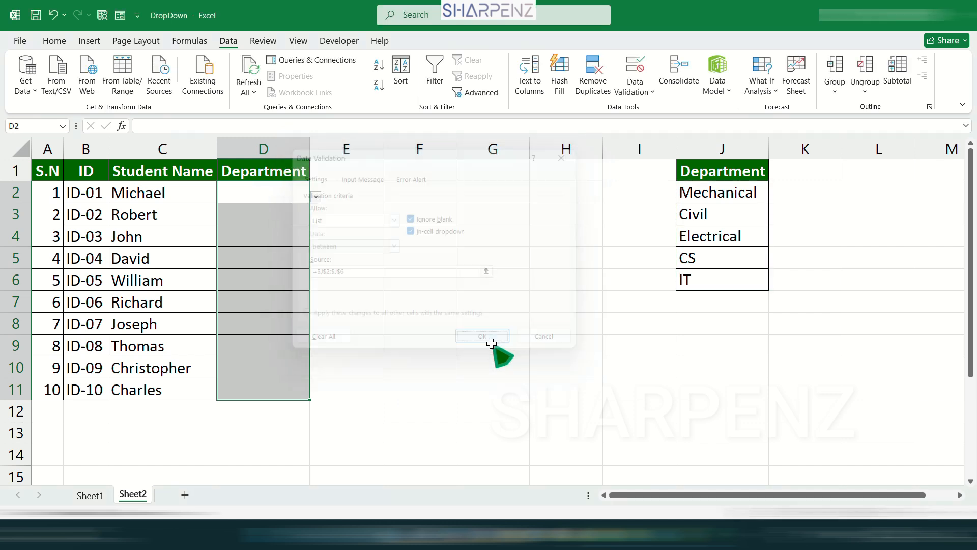
Choose Electrical for D4 and CS for D8 from the Department drop-down lists.
click(295, 232)
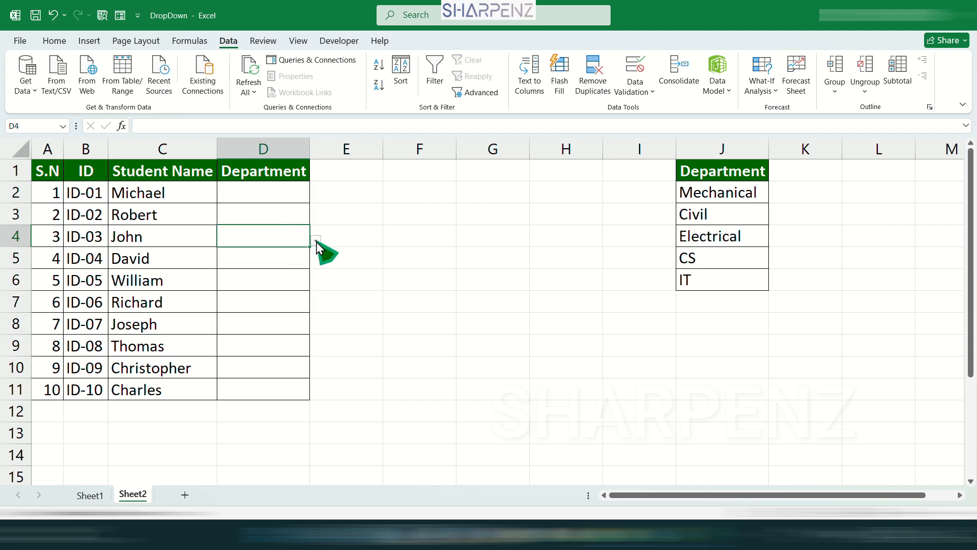
click(316, 240)
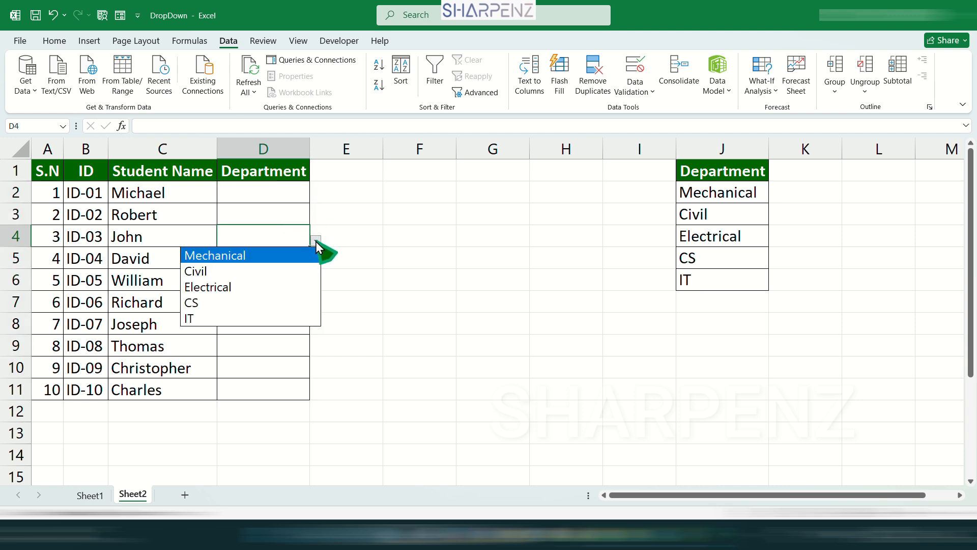
click(212, 288)
click(270, 322)
click(316, 329)
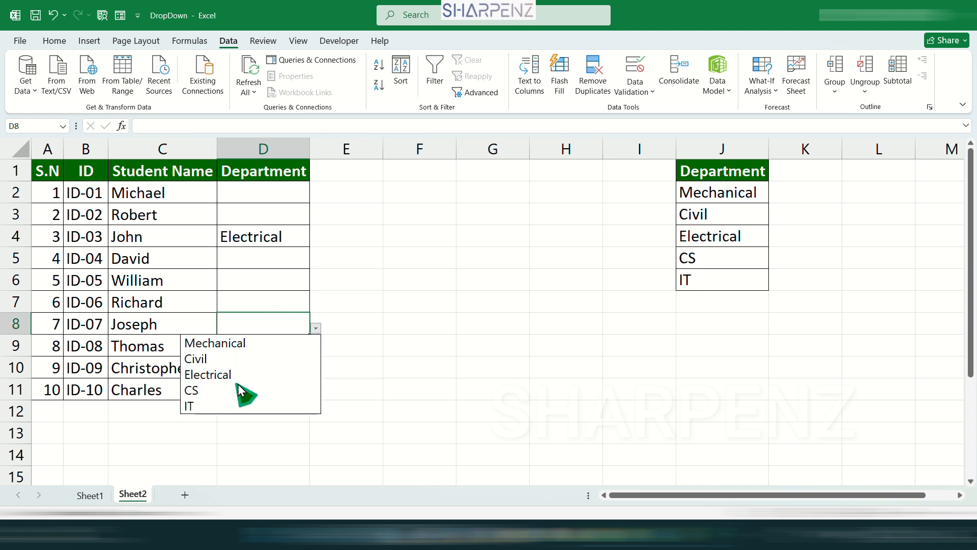
click(244, 390)
Choose Civil for D6 and Electrical for D2 from the Department drop-down lists.
click(270, 282)
click(316, 285)
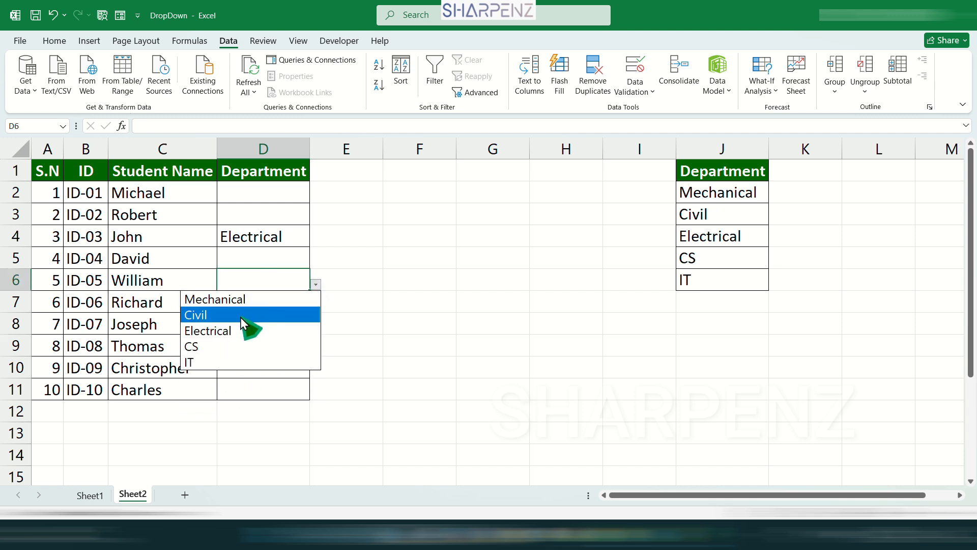
click(247, 314)
click(288, 193)
click(315, 197)
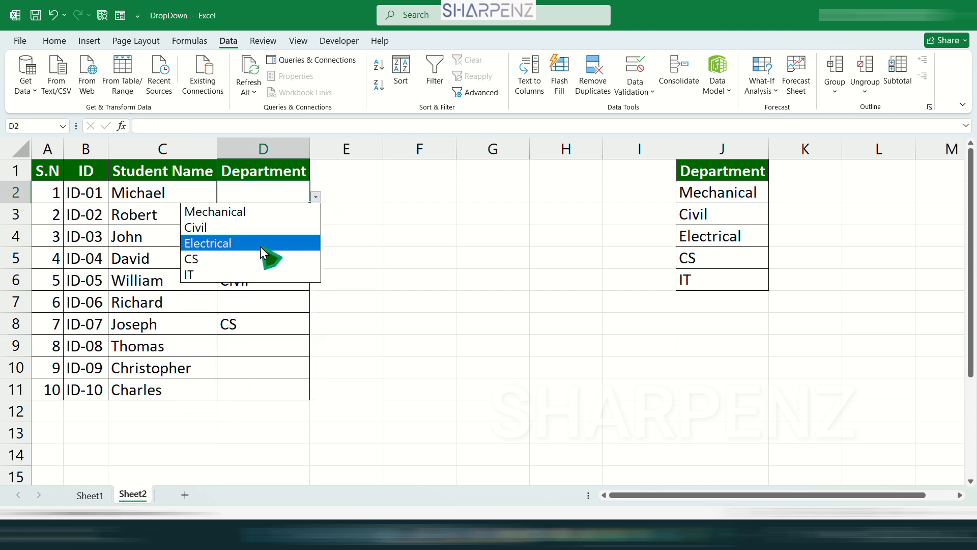
click(260, 246)
Add the input message "PLease select" to the validation of D2:D11 and check it on cells D5, D7 and D9.
drag(264, 198, 271, 386)
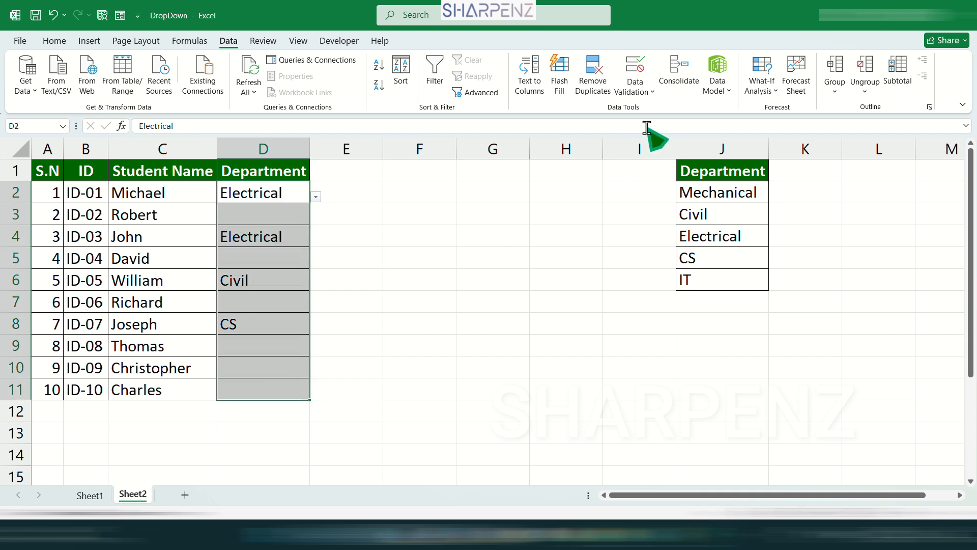
click(634, 68)
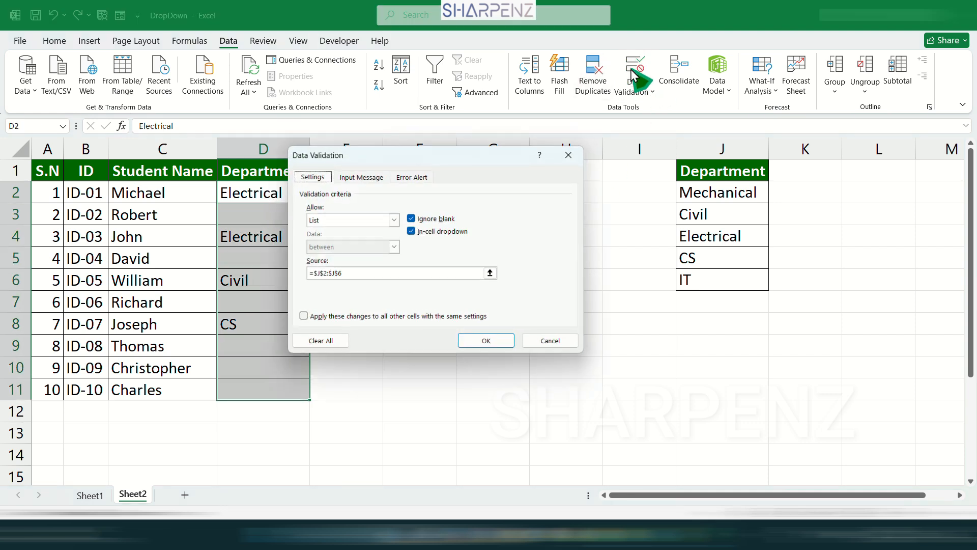
click(362, 178)
click(341, 282)
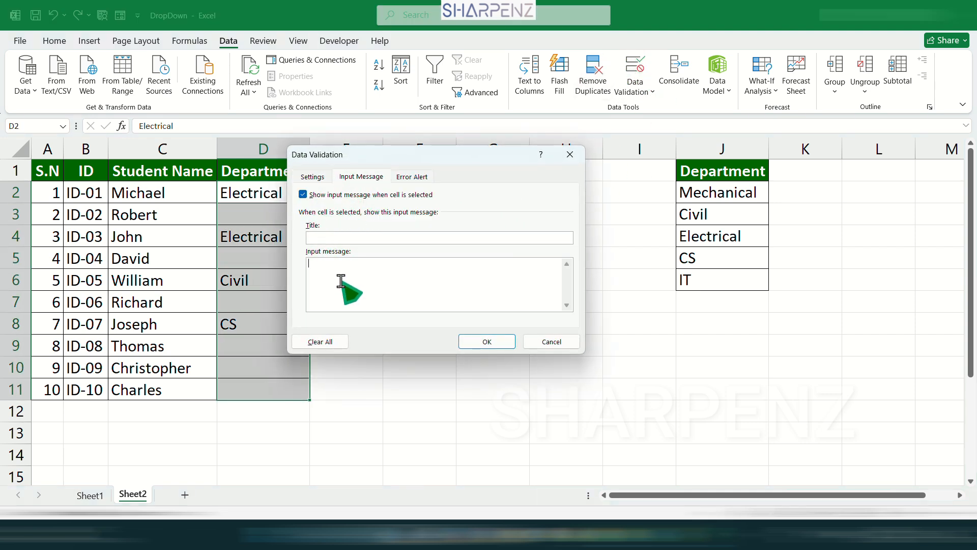
text(PLe)
text(ase select)
key(Return)
click(279, 263)
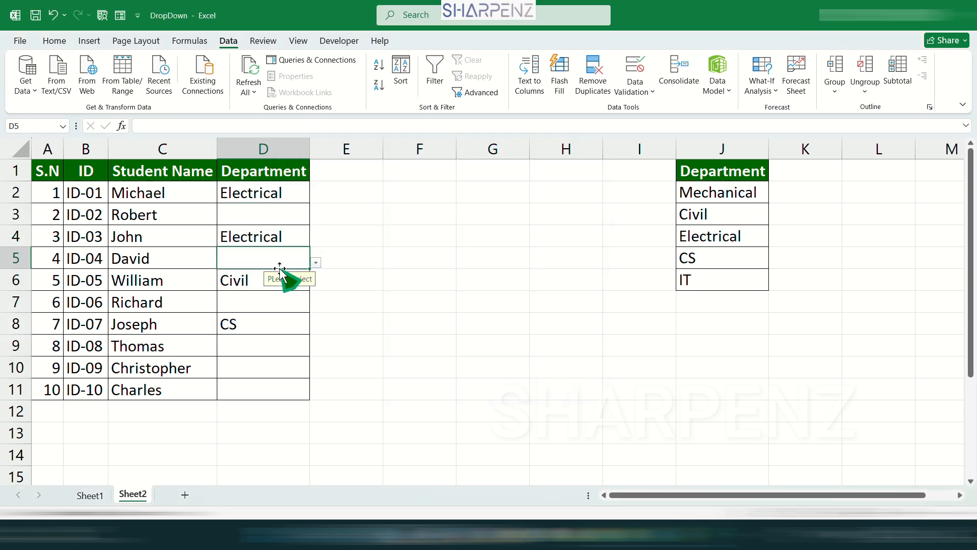
click(266, 347)
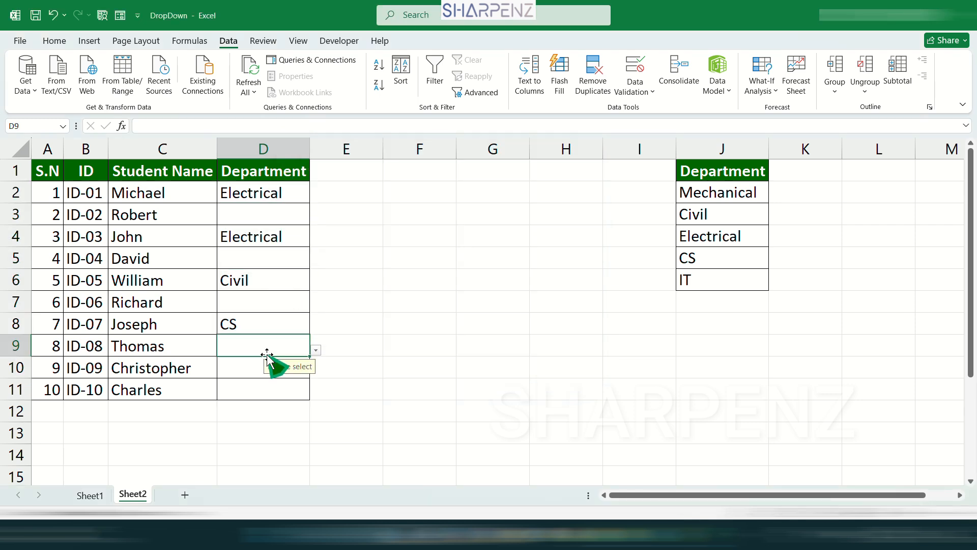
click(272, 301)
click(262, 257)
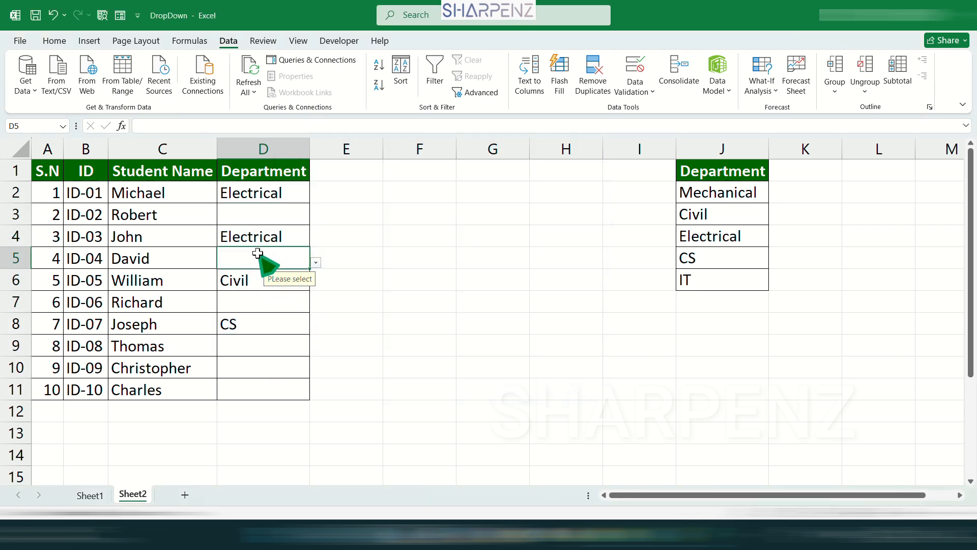
Try to enter the invalid text sdfgh in D3 to test the error alert, and cancel the entry.
click(275, 210)
text(sdfgh)
key(Return)
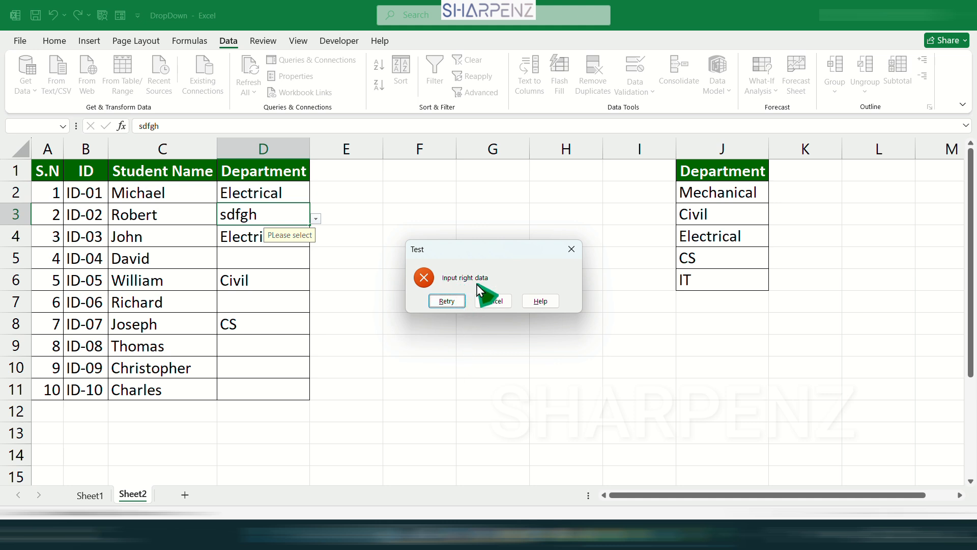
click(493, 300)
drag(47, 171, 253, 381)
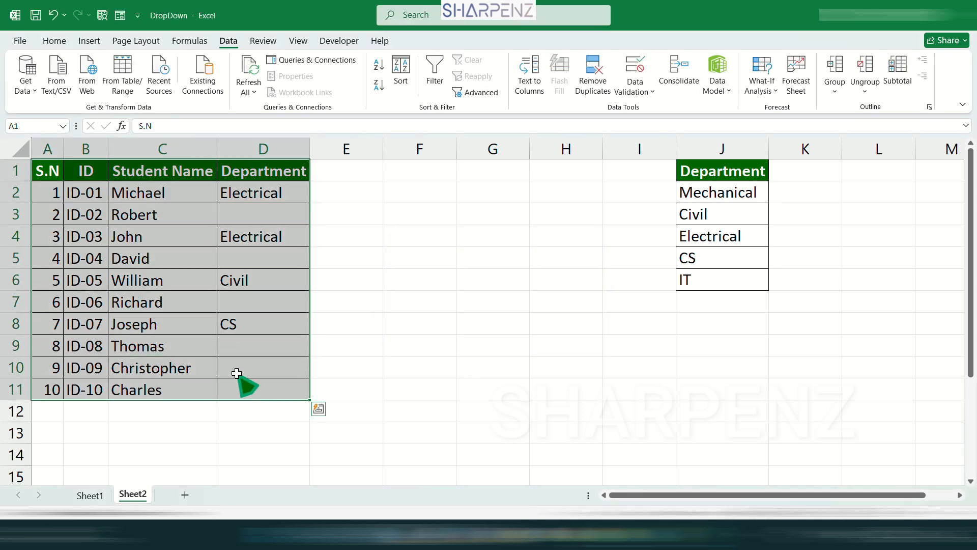
click(208, 315)
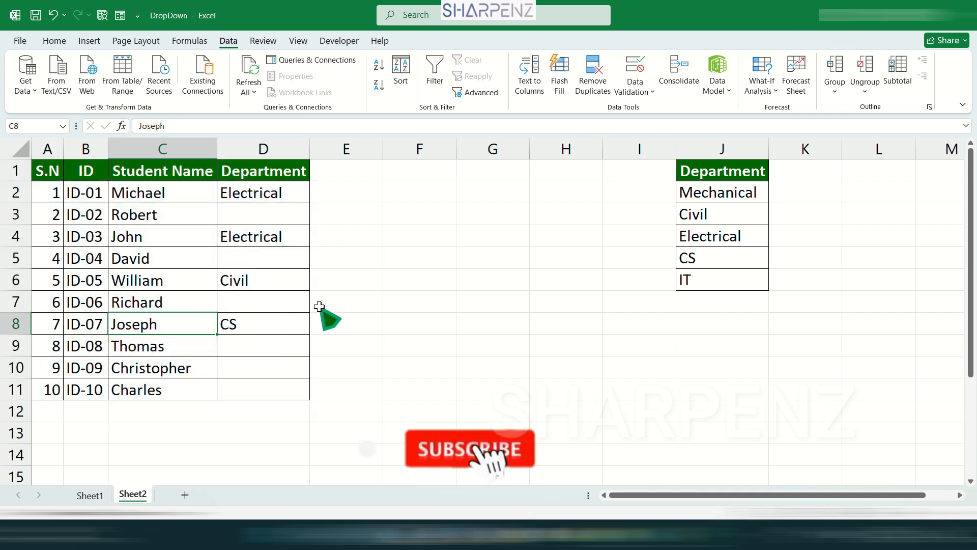